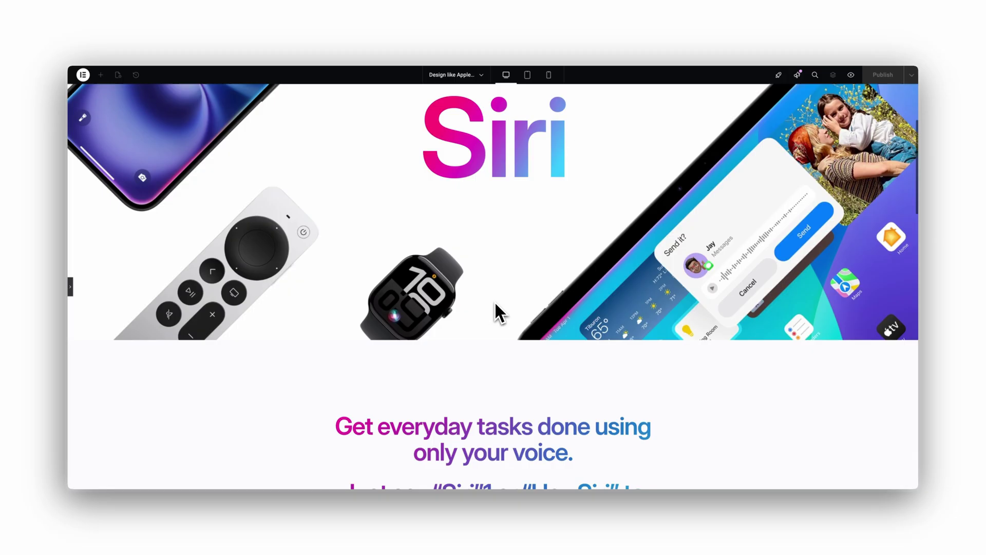
Open the Editor V4 tab of Elementor Settings and highlight its alpha warning sentence.
scroll(494, 300, "down", 8)
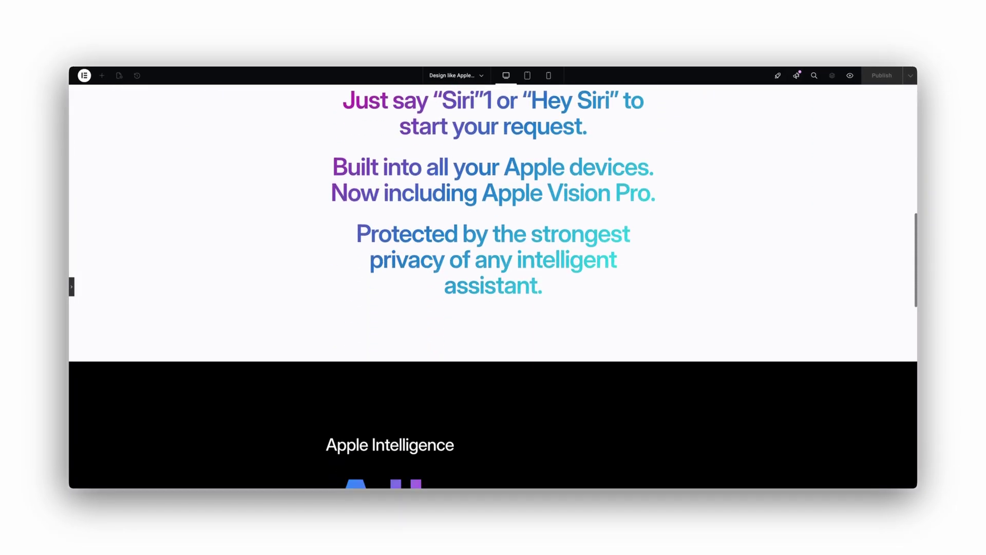
scroll(493, 286, "down", 8)
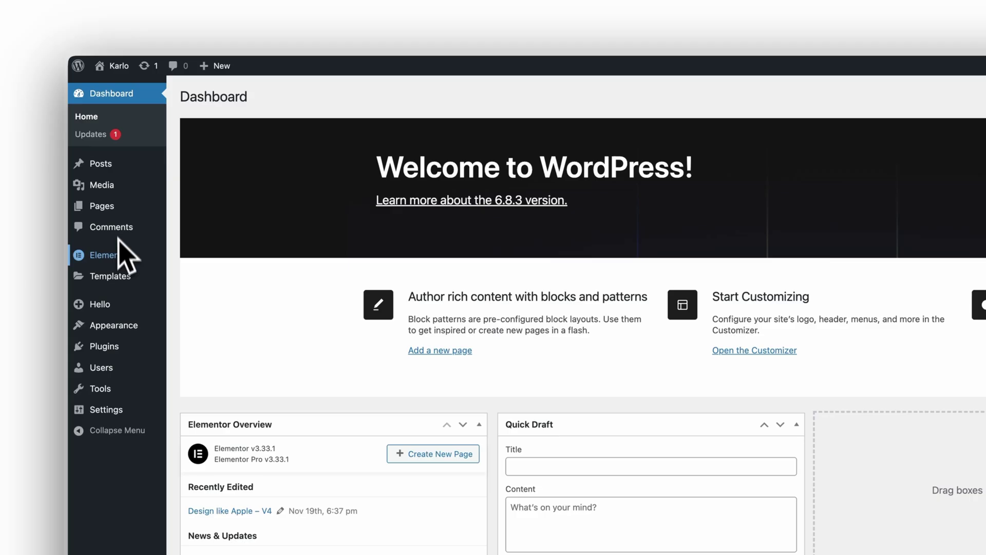
mouse_move(118, 256)
left_click(193, 275)
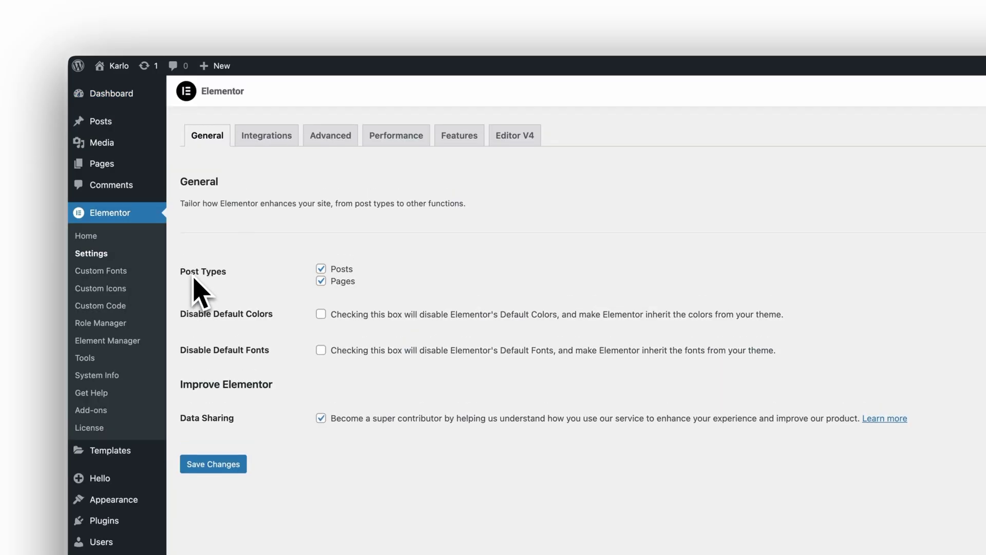
left_click(515, 138)
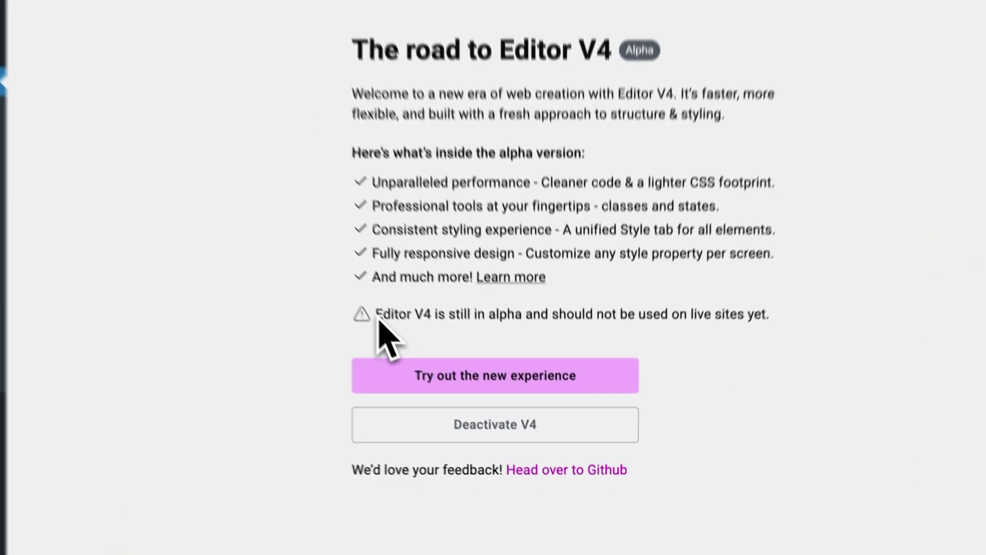
left_click_drag(438, 383, 742, 393)
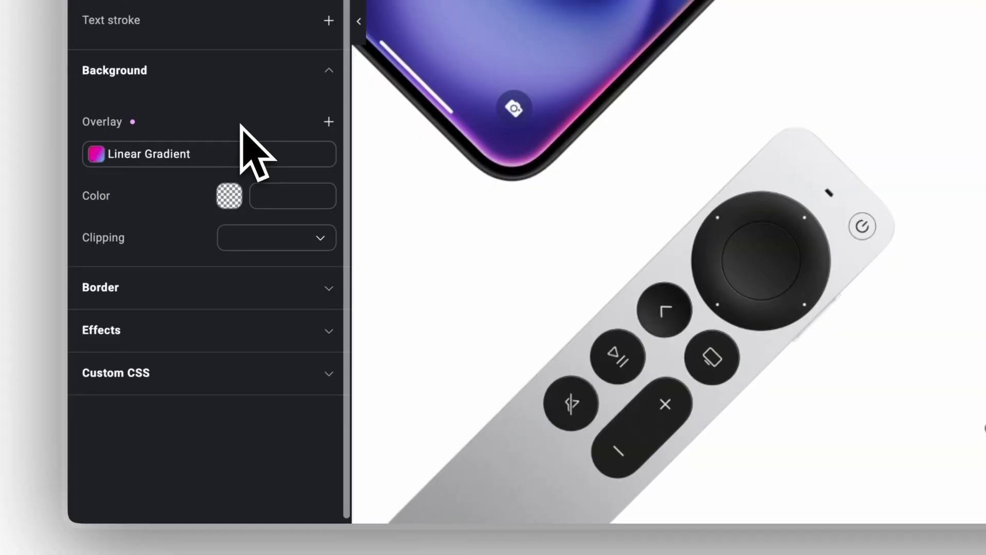
Clip the linear gradient background to text, then show the atomic elements list for the hero container.
left_click(275, 240)
left_click(280, 368)
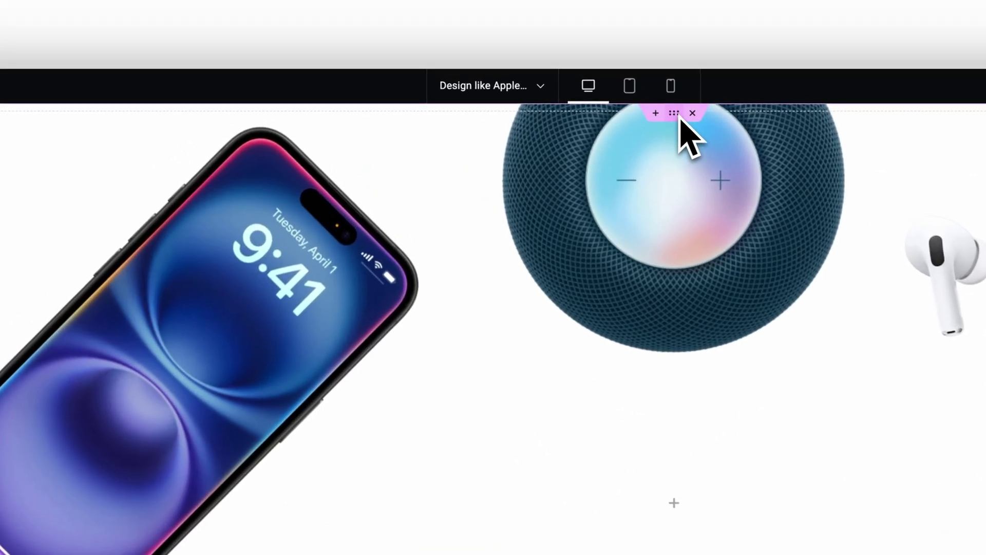
left_click(678, 115)
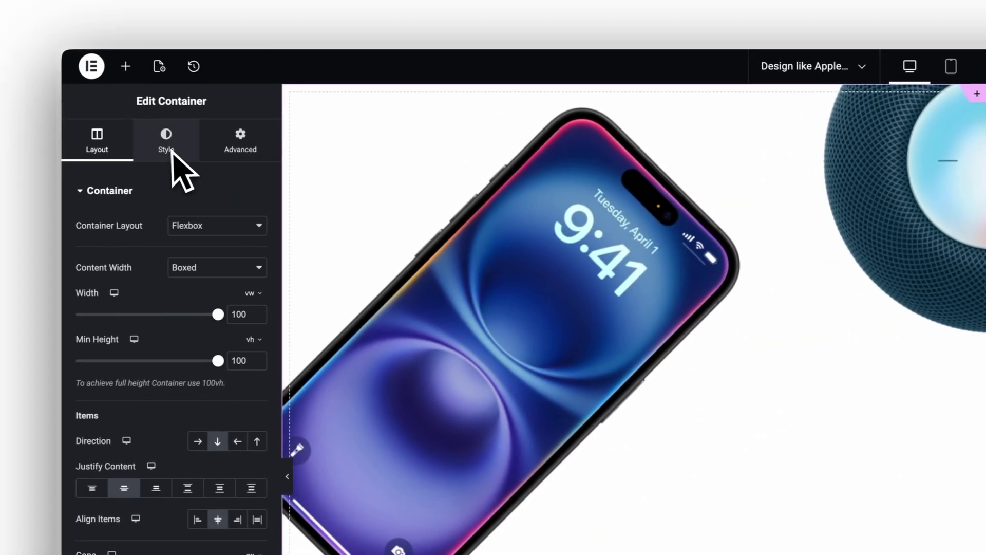
left_click(171, 139)
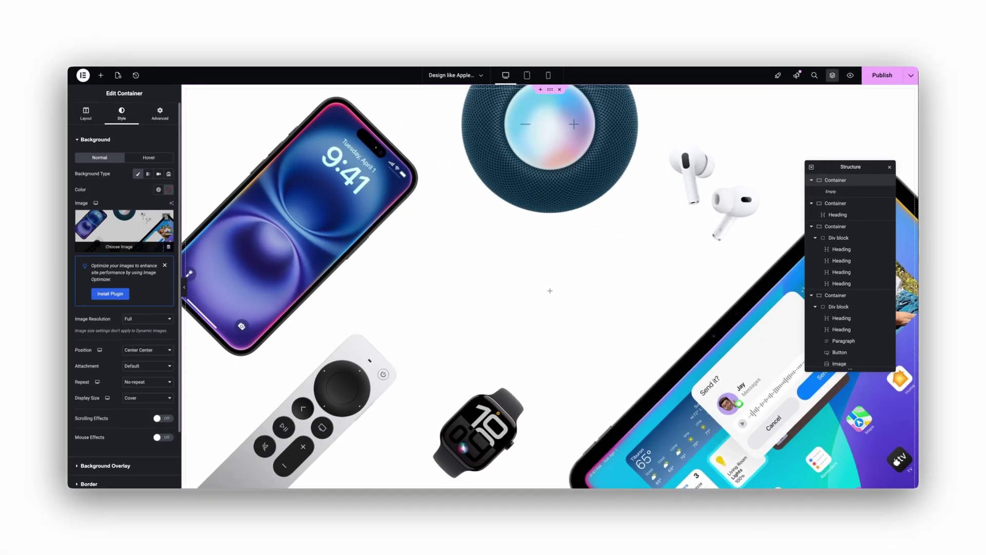
left_click(100, 75)
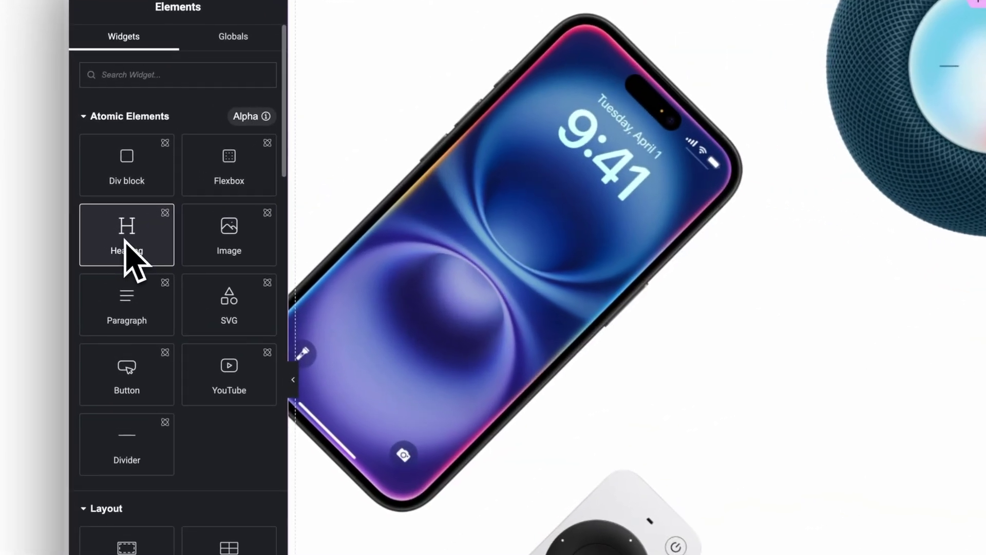
Drop a Heading widget reading 'This is a title' into the centre of the hero container.
left_click_drag(131, 254, 712, 329)
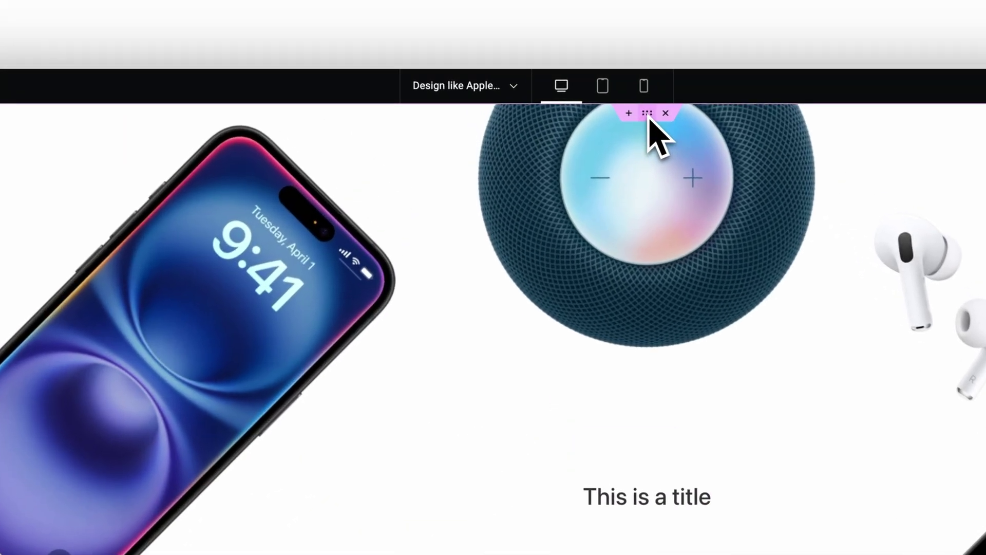
left_click(647, 113)
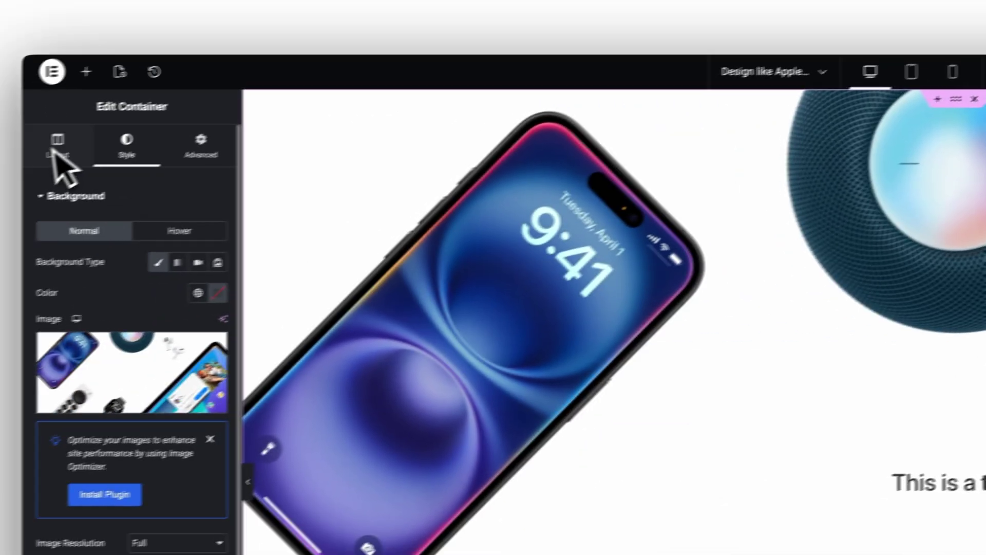
left_click(60, 138)
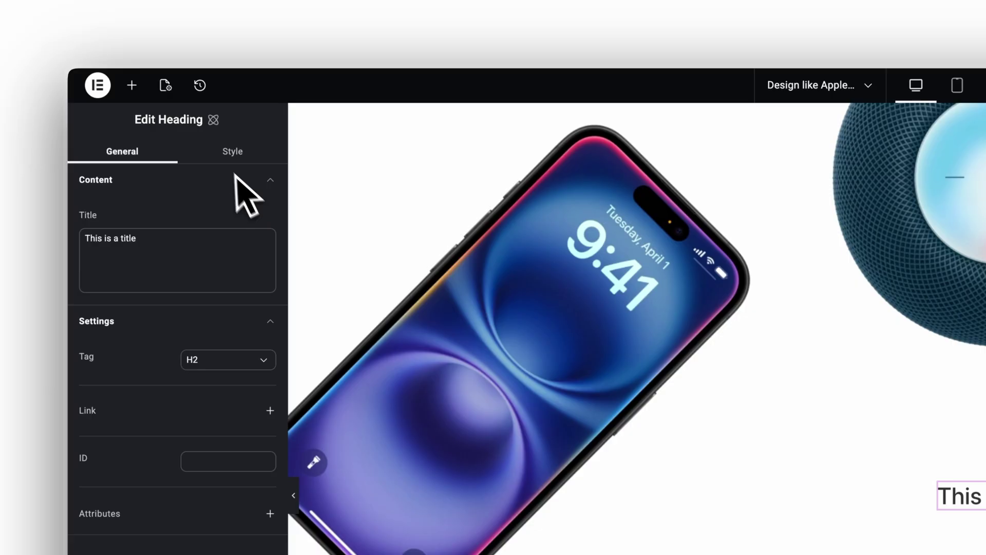
Set the heading's typography font family to Inter.
left_click(234, 152)
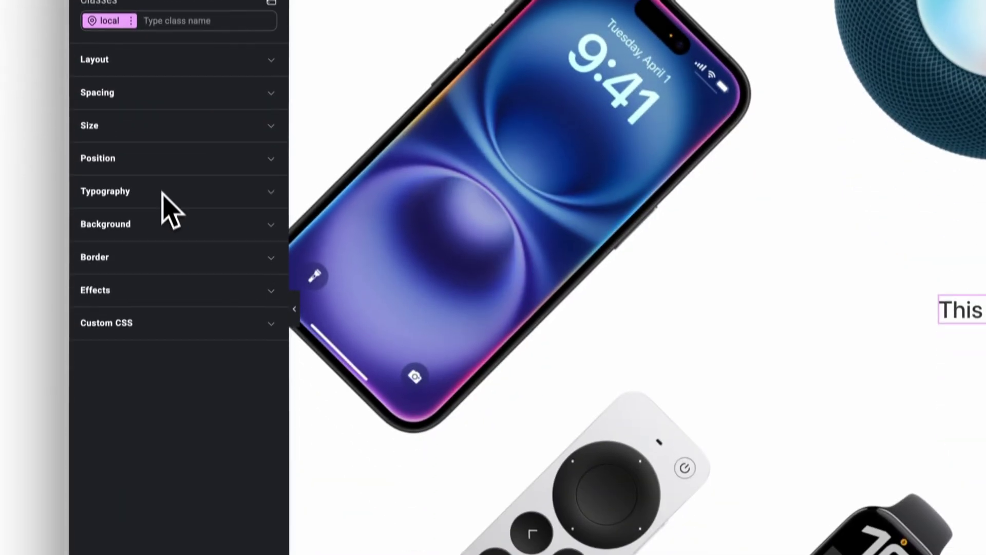
left_click(161, 377)
left_click(208, 417)
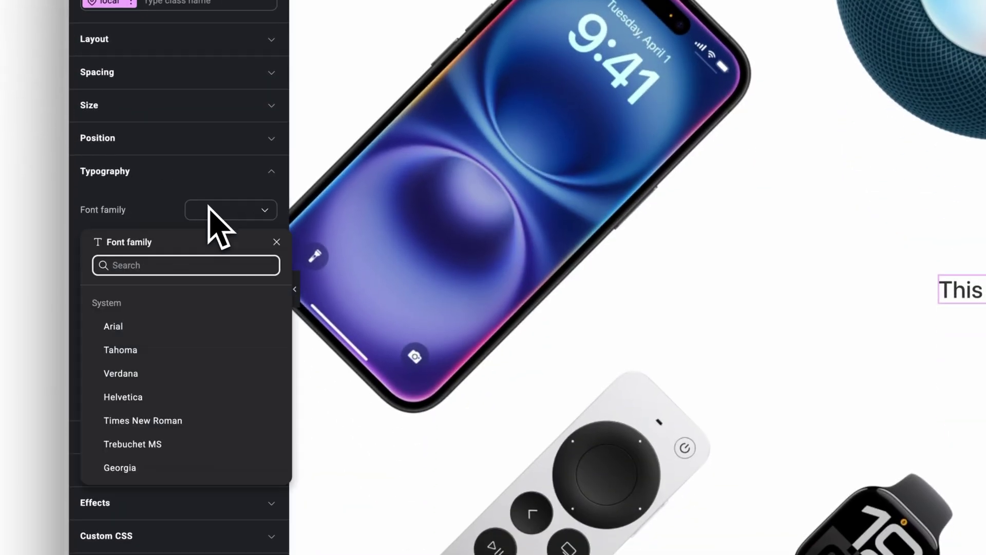
type("inter")
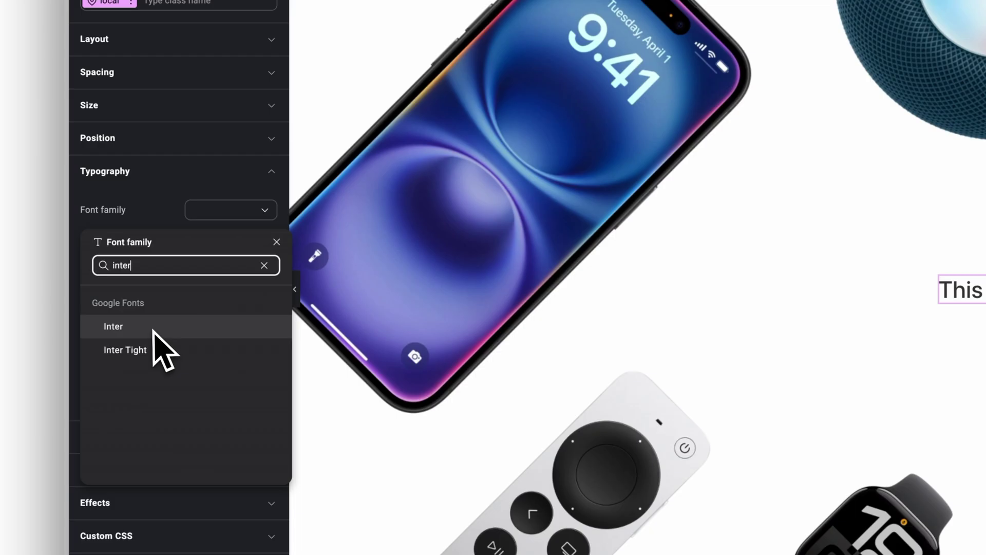
left_click(153, 332)
Make the heading 700 Bold with a font size of 5 rem.
left_click(215, 243)
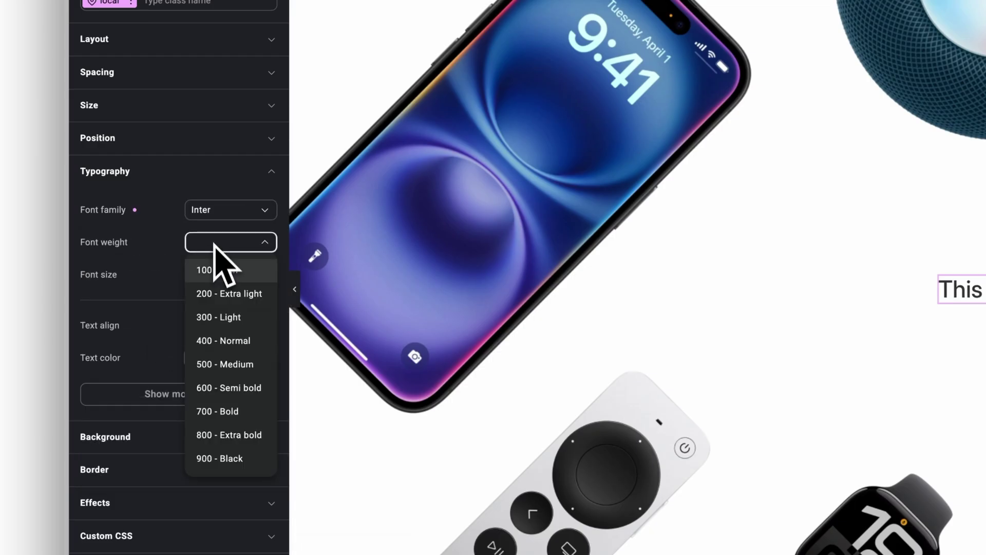
left_click(218, 410)
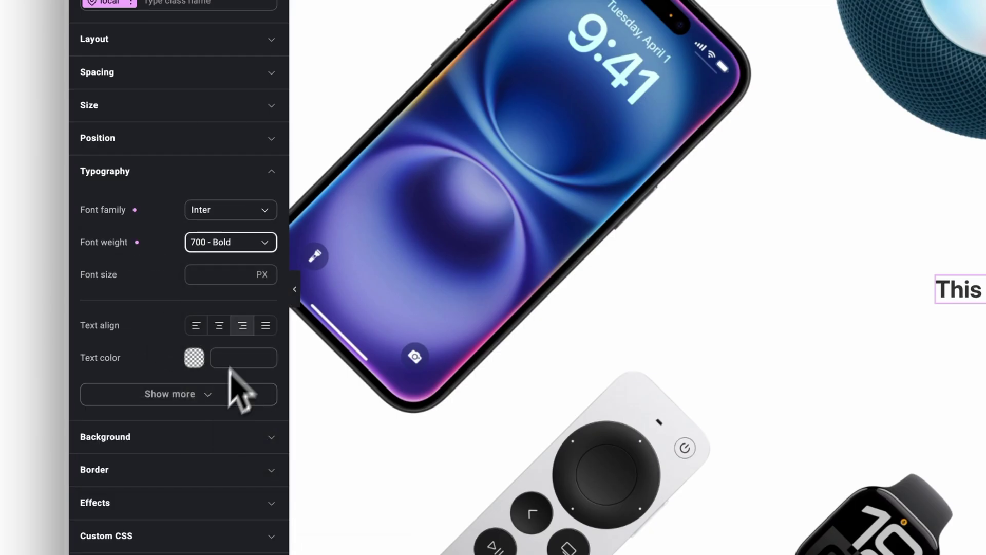
left_click(263, 278)
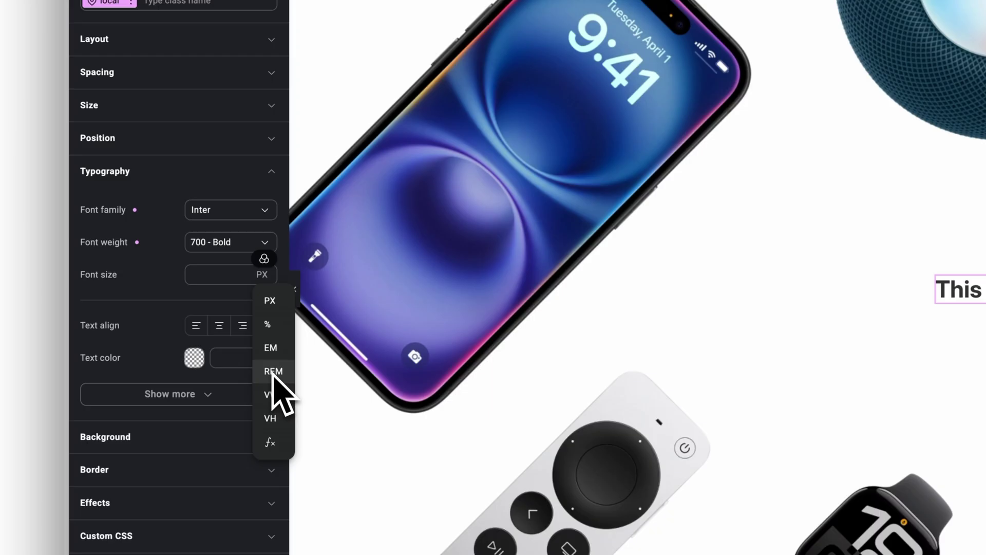
left_click(272, 371)
left_click(238, 278)
type("1")
key("BackSpace")
type("5")
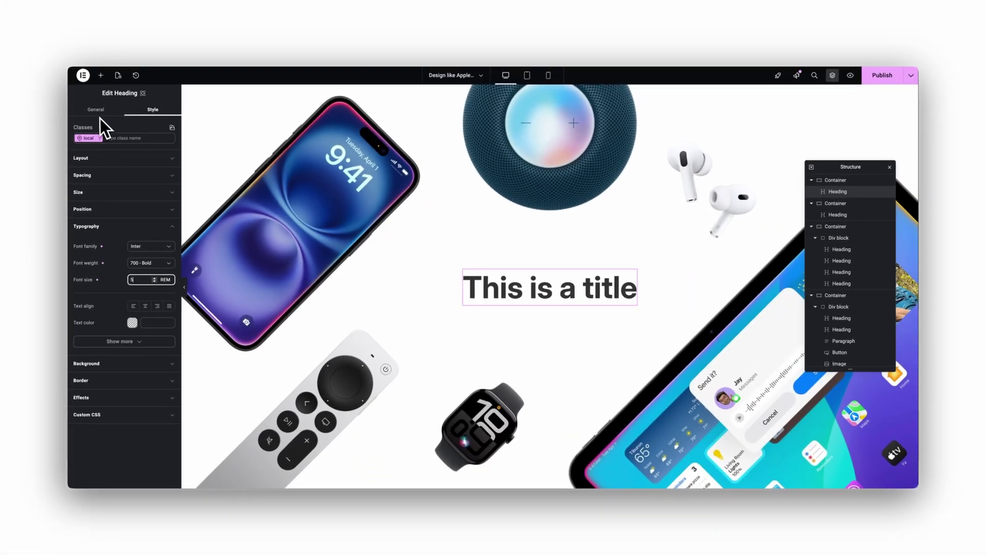
left_click(99, 114)
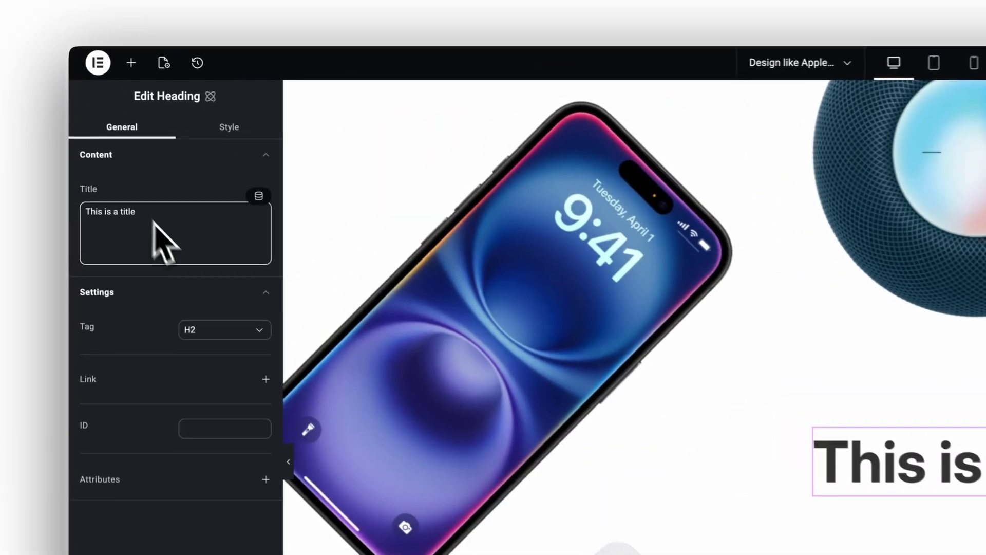
Change the heading text to 'Siri'.
left_click(115, 168)
key("ctrl+a")
type("Siri")
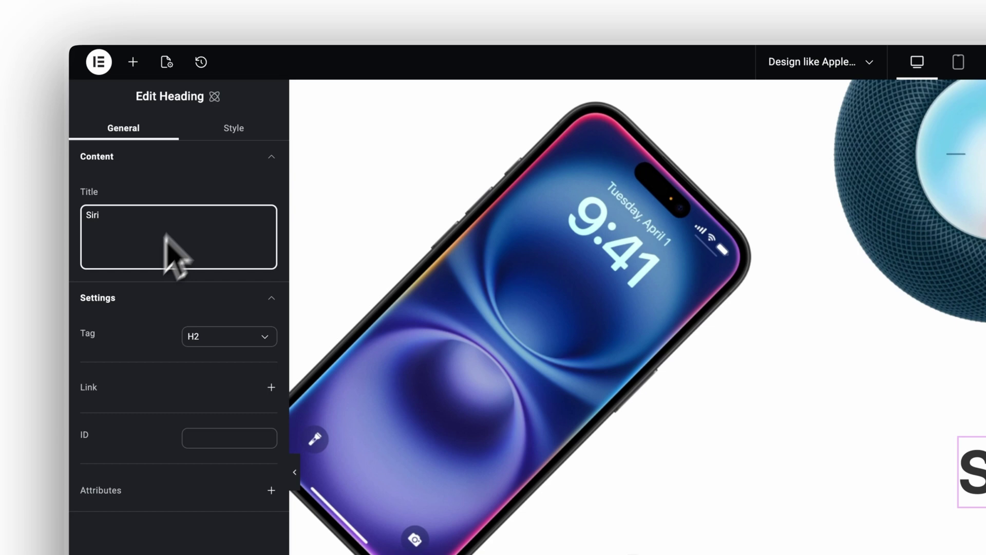
Raise the heading's font size to 12 rem and set letter spacing to -4 px.
left_click(234, 130)
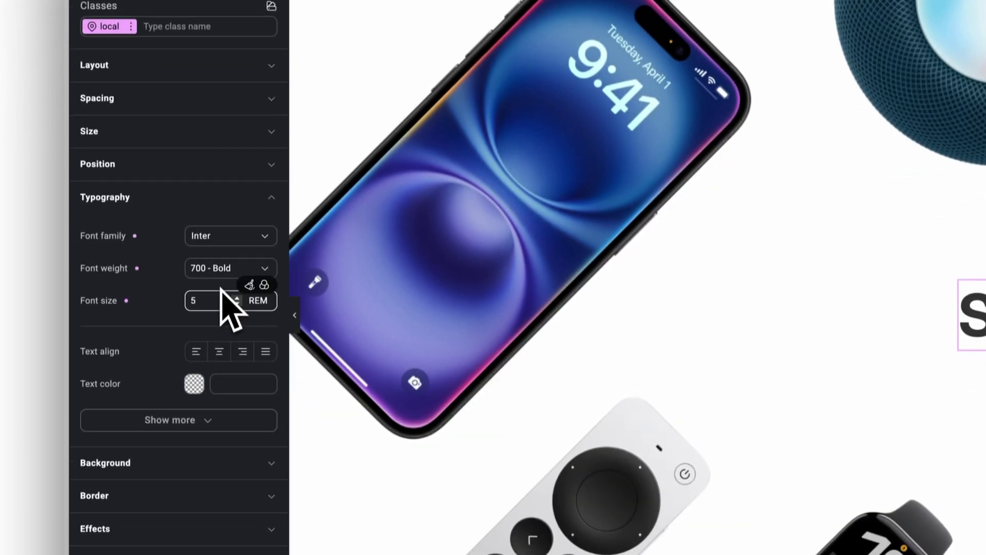
left_click(232, 458)
key("BackSpace")
type("12")
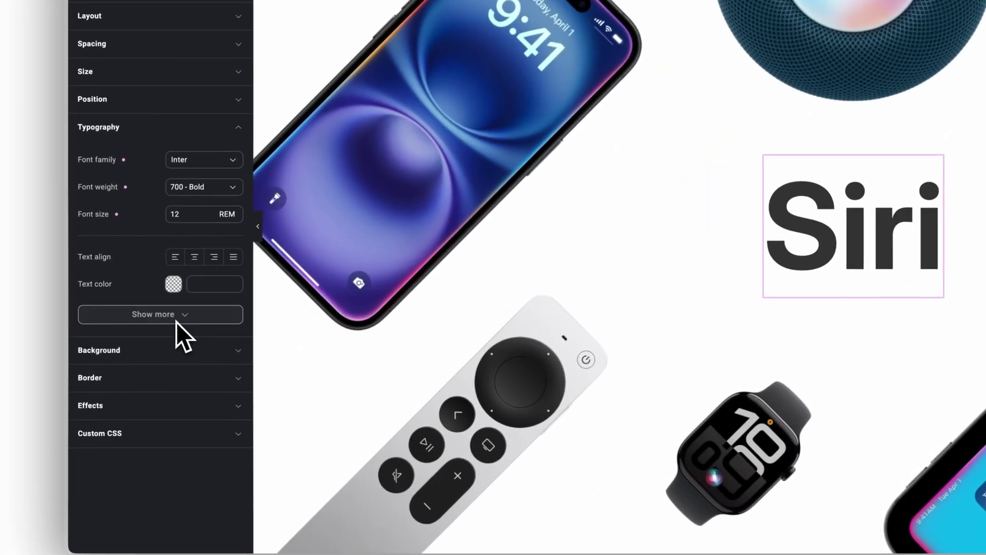
left_click(133, 343)
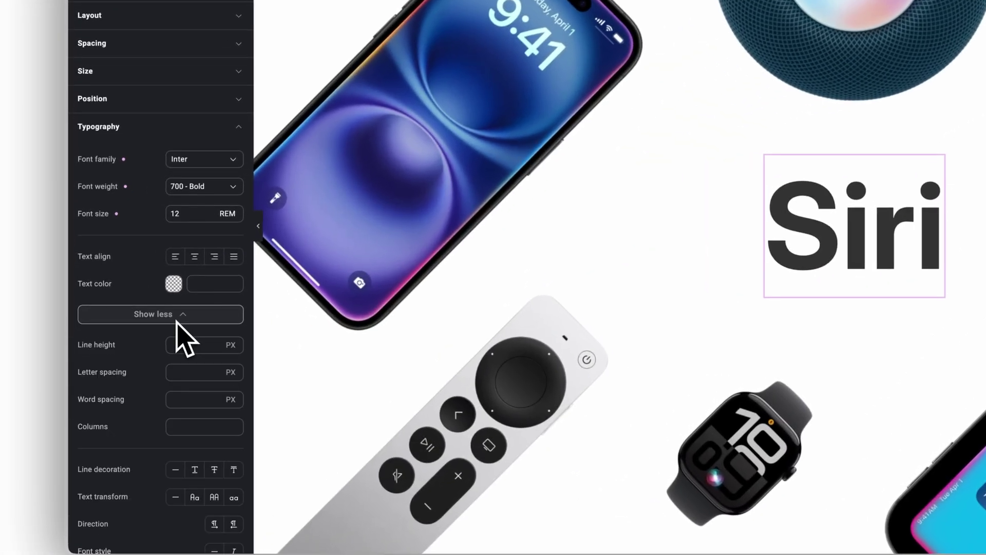
left_click(217, 378)
type("-4")
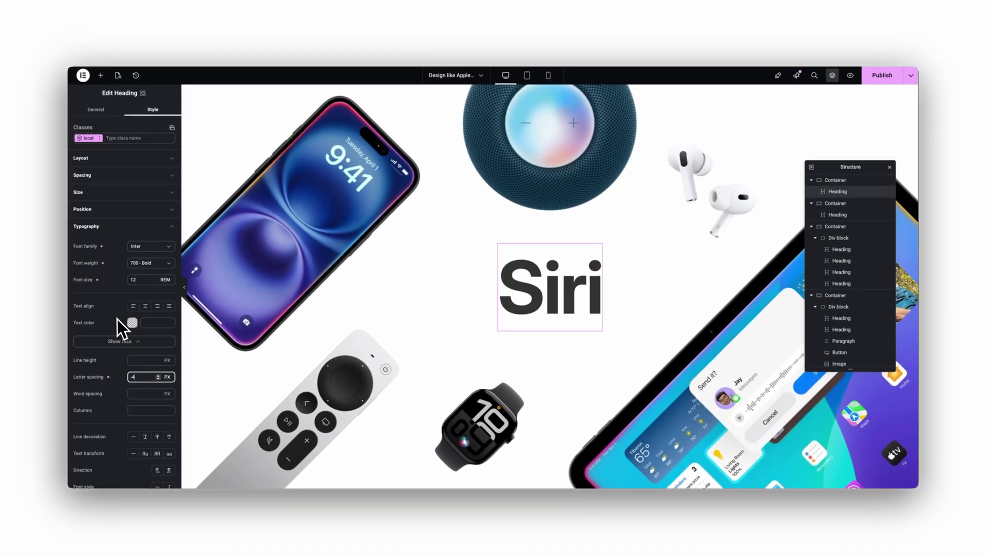
Add a linear gradient overlay to the Siri heading's background.
scroll(116, 319, "down", 3)
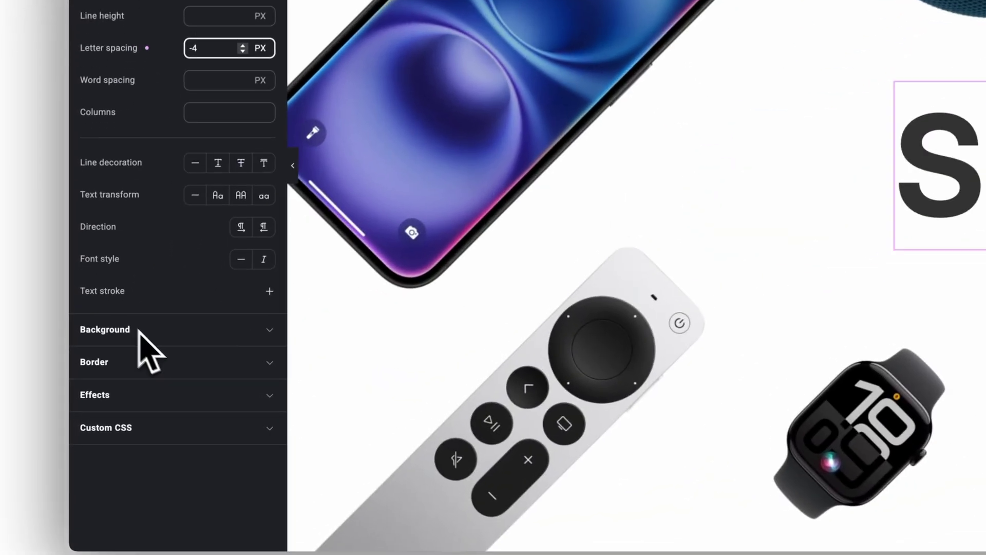
left_click(162, 340)
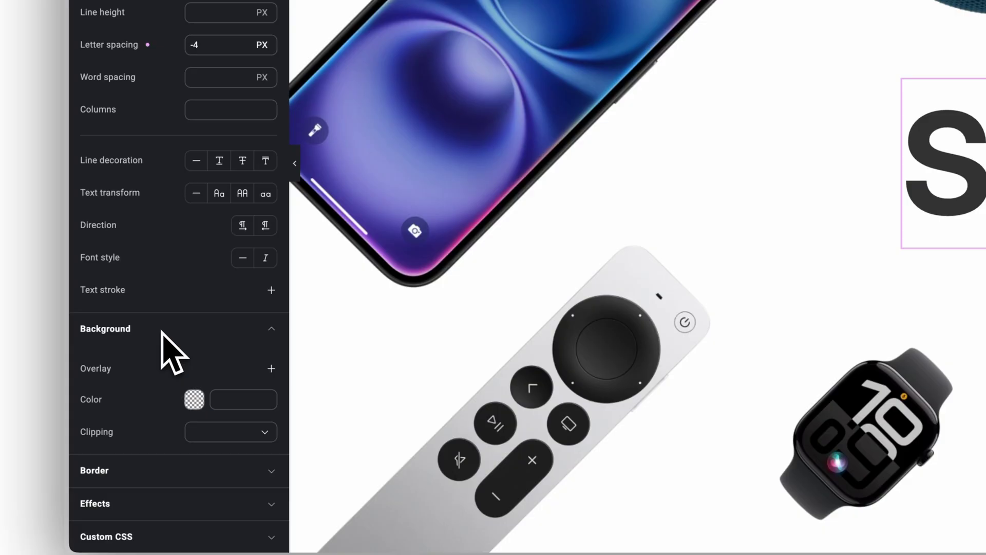
scroll(163, 342, "down", 2)
left_click(271, 260)
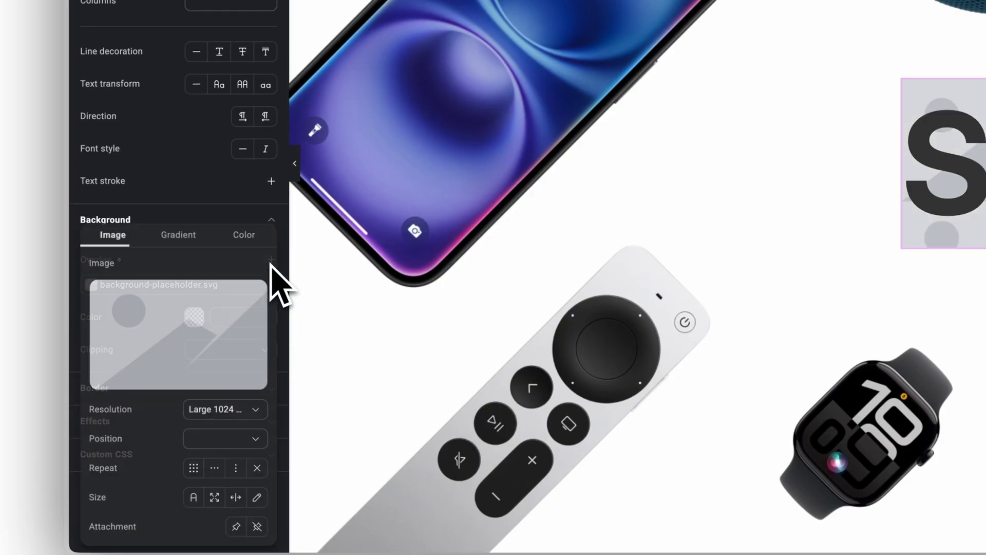
left_click(178, 236)
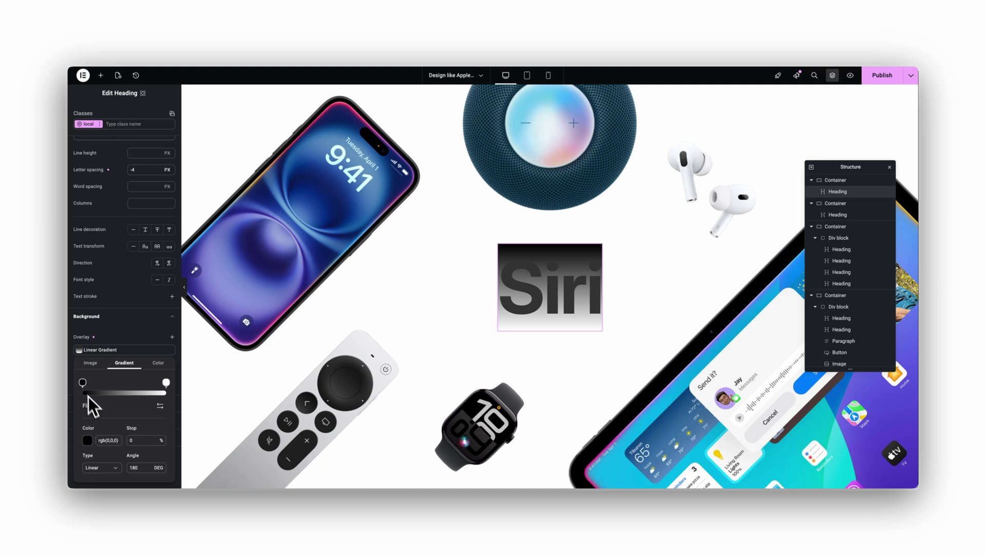
Set gradient stops #FE0576, #EA12B6 at 47% and #38CBFF, with a 121° angle.
left_click(109, 443)
type("#FE0576")
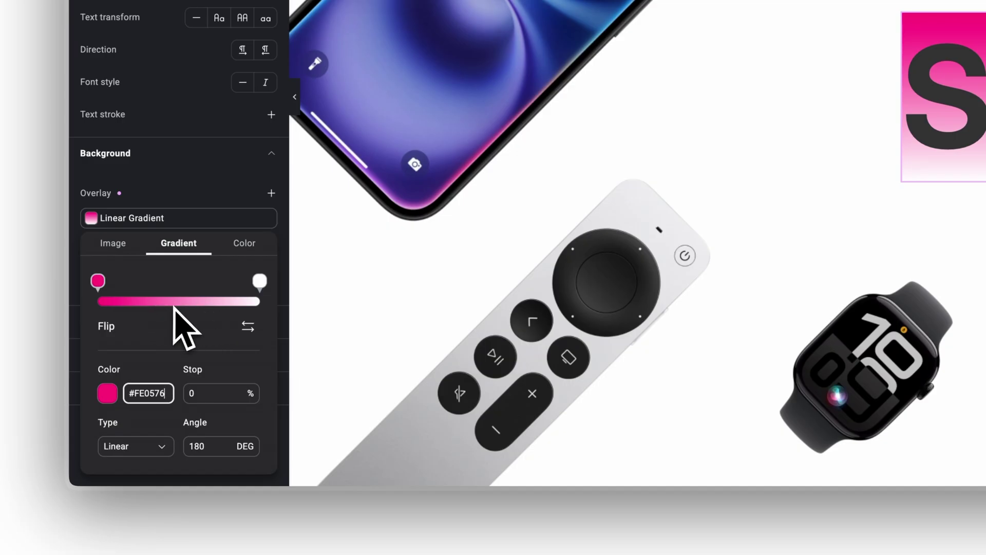
left_click(174, 302)
double_click(150, 393)
type("#EA12B6")
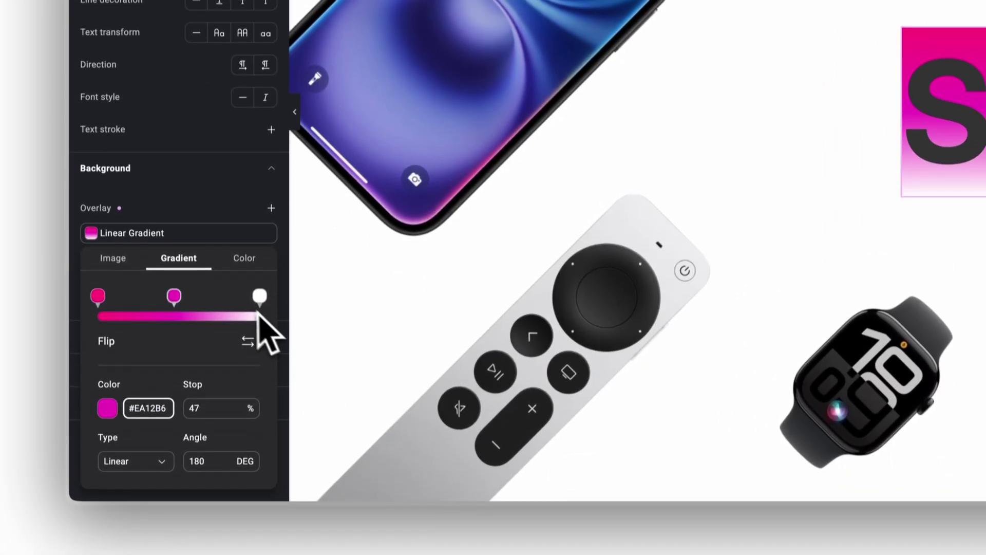
left_click(260, 317)
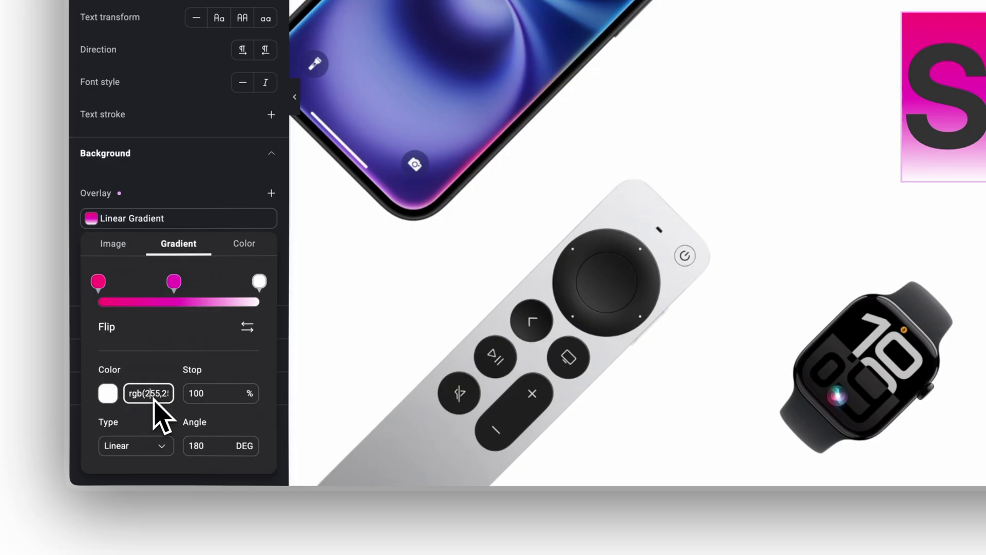
double_click(152, 429)
type("#38CBFF")
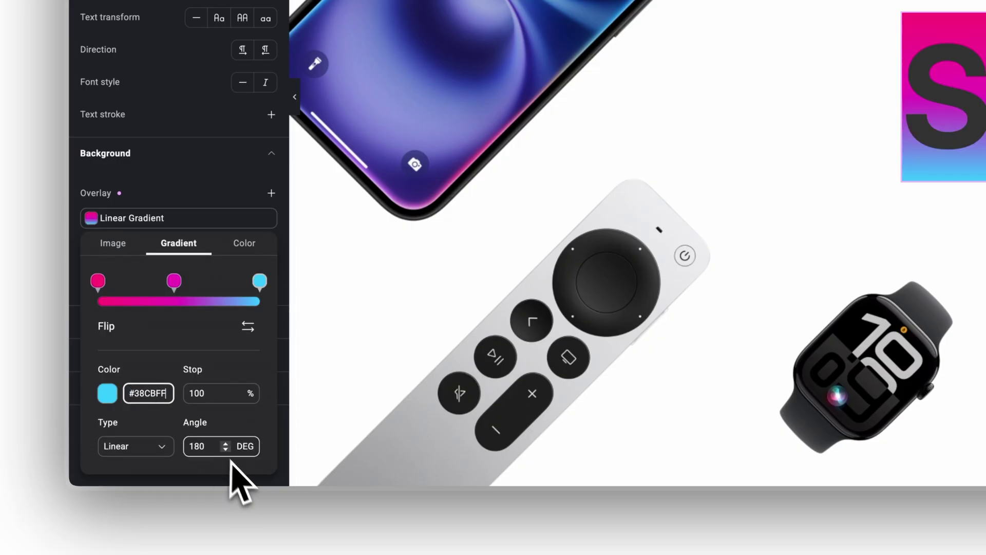
left_click(211, 449)
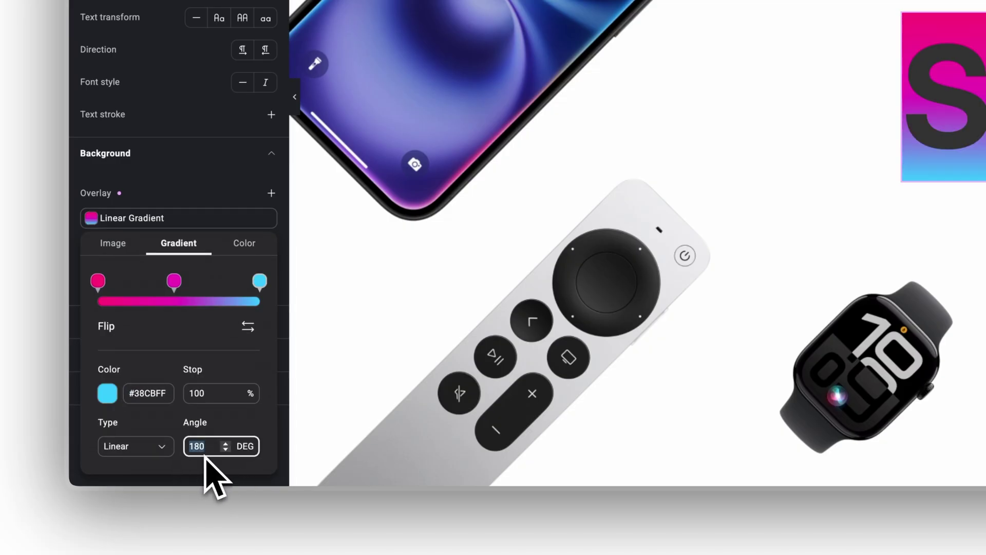
type("121")
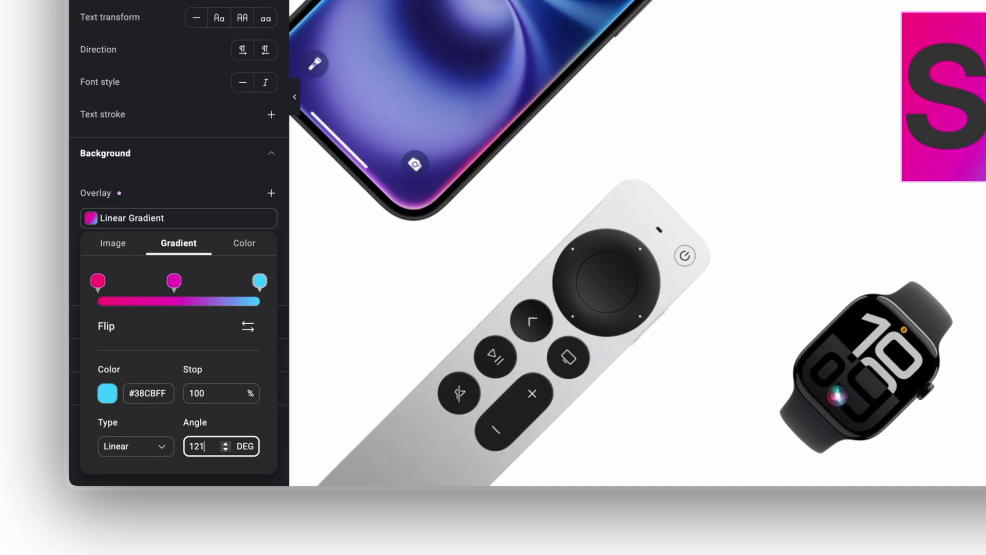
Clip the heading's background to text and make its background colour fully transparent.
left_click(203, 195)
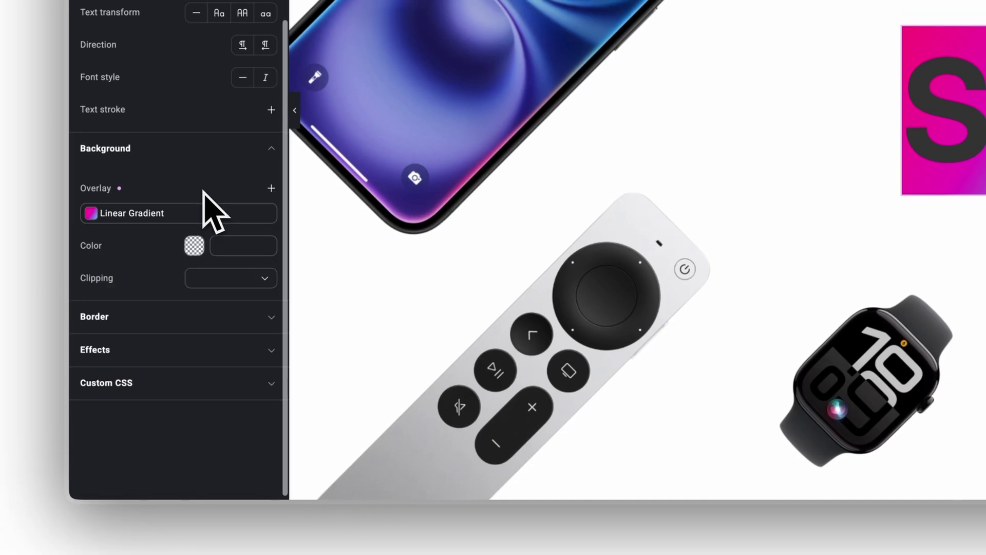
left_click(230, 279)
left_click(234, 375)
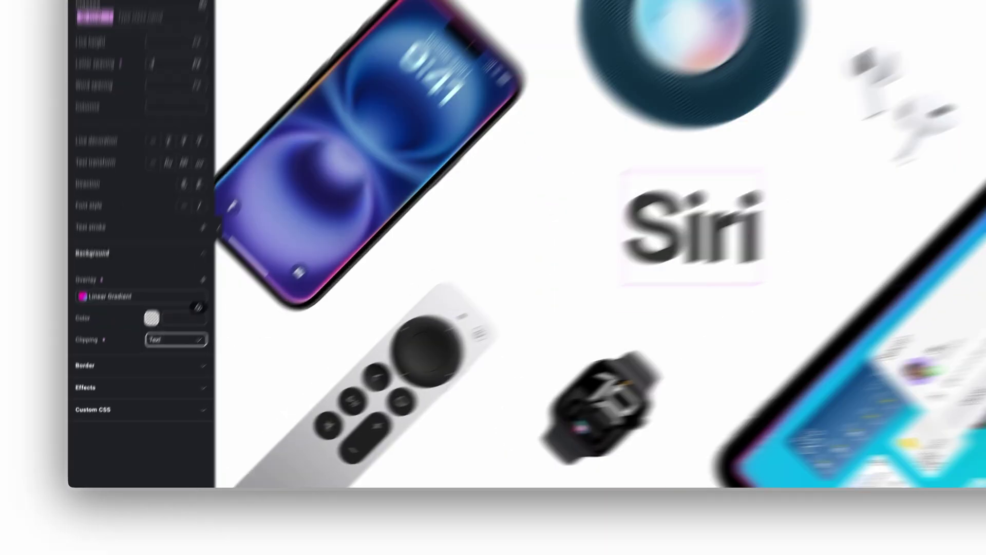
left_click(132, 357)
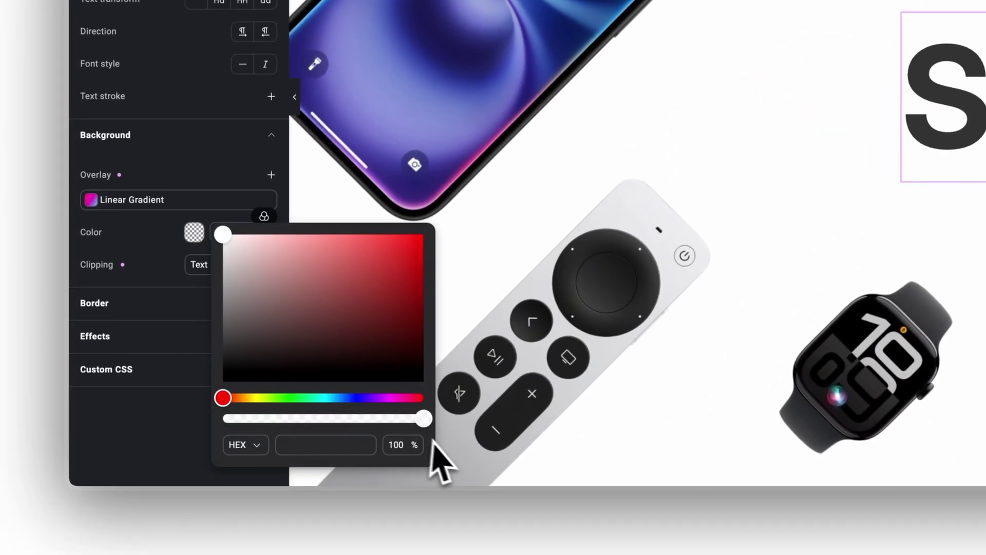
left_click_drag(424, 419, 208, 426)
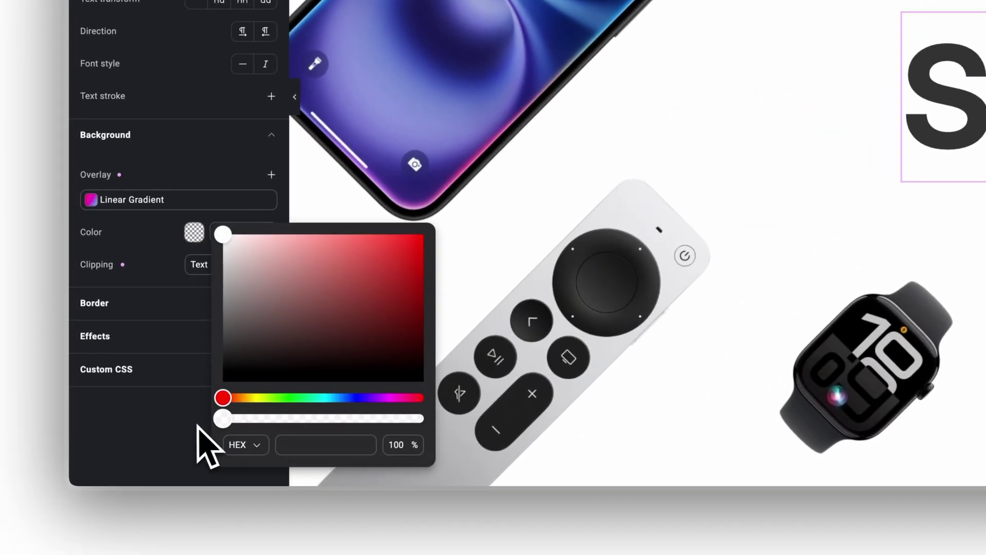
left_click(192, 425)
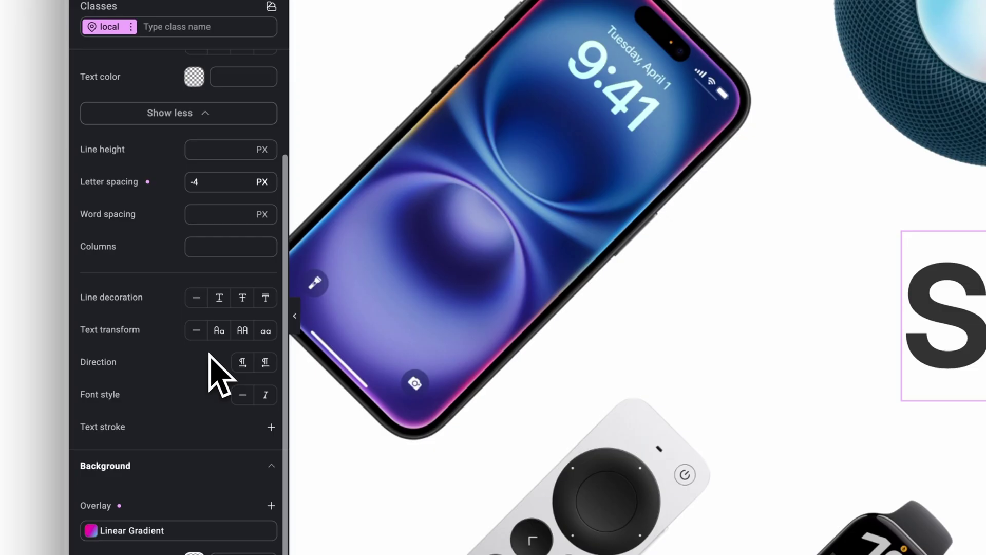
Set the heading's text colour to transparent white #ffffff00 so the gradient shows through.
scroll(203, 334, "up", 2)
left_click(195, 202)
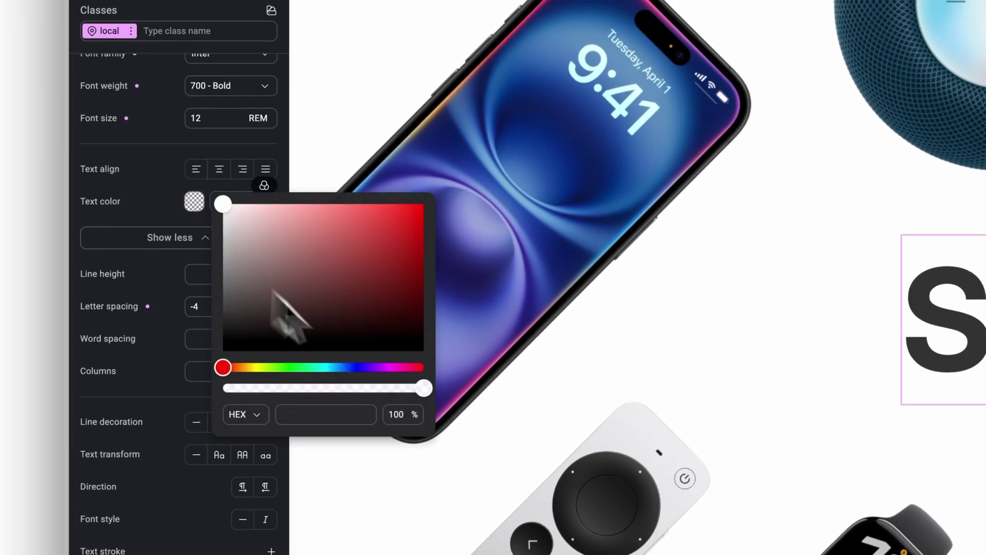
left_click_drag(425, 395, 195, 399)
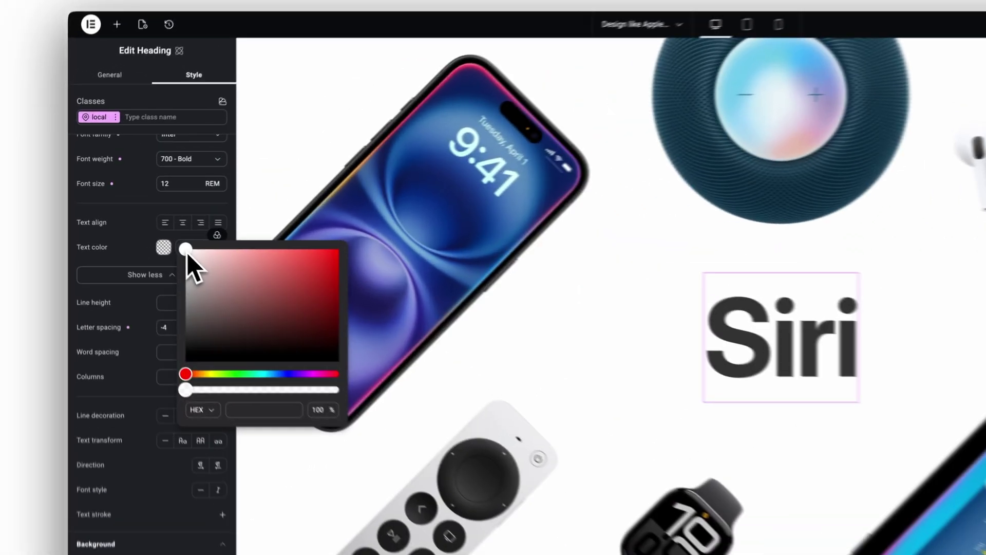
left_click(149, 230)
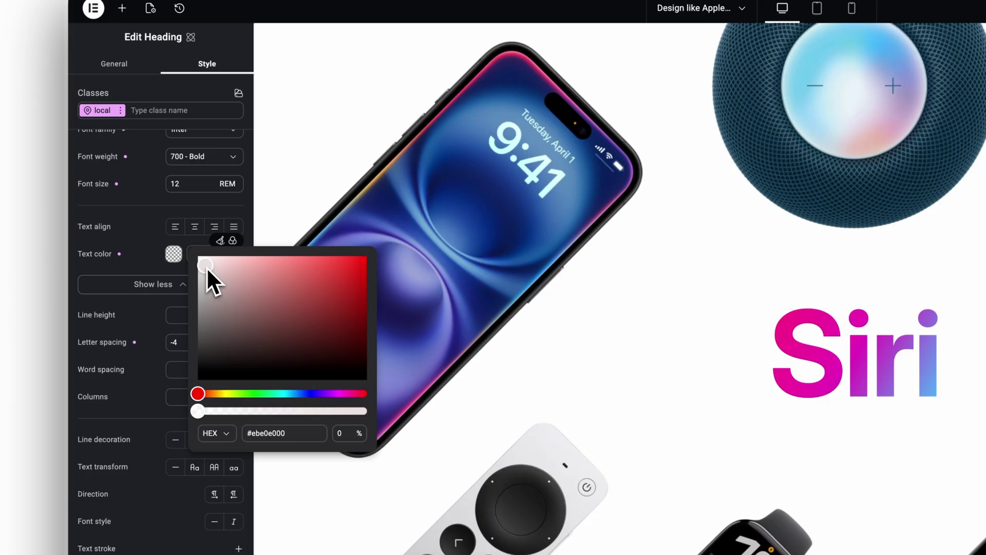
left_click_drag(207, 267, 159, 256)
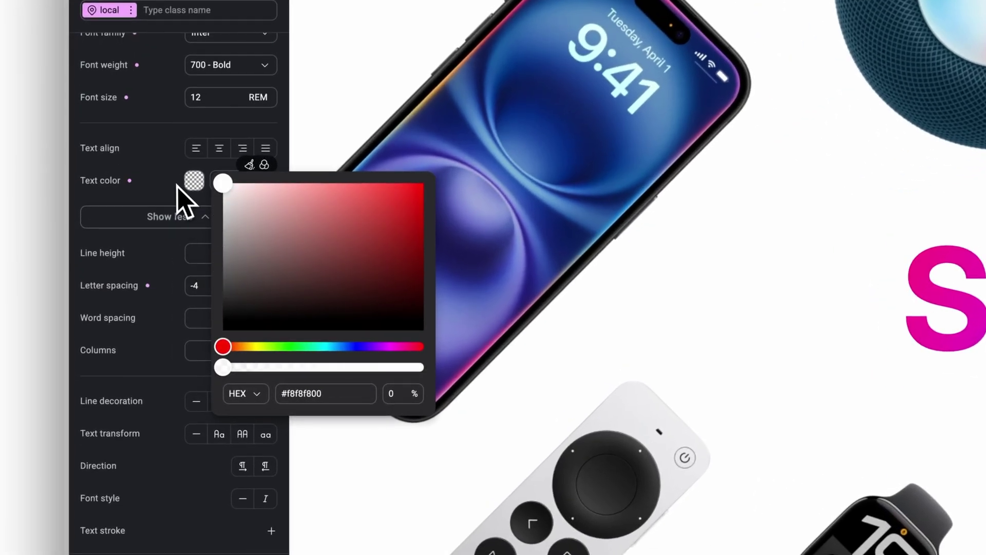
left_click_drag(177, 183, 169, 180)
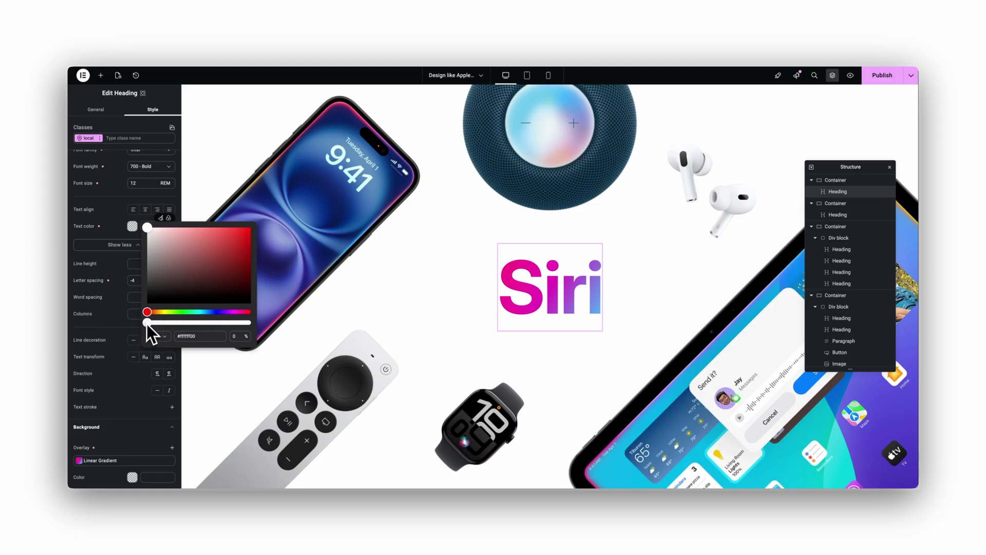
left_click(115, 236)
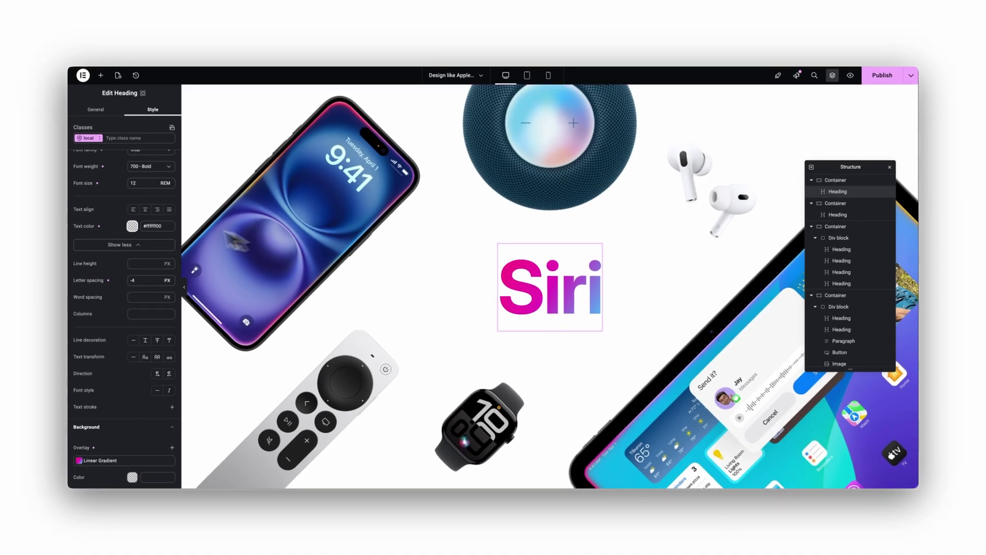
Convert the heading's local class to a global class named apple-heading-gradient.
scroll(110, 220, "up", 2)
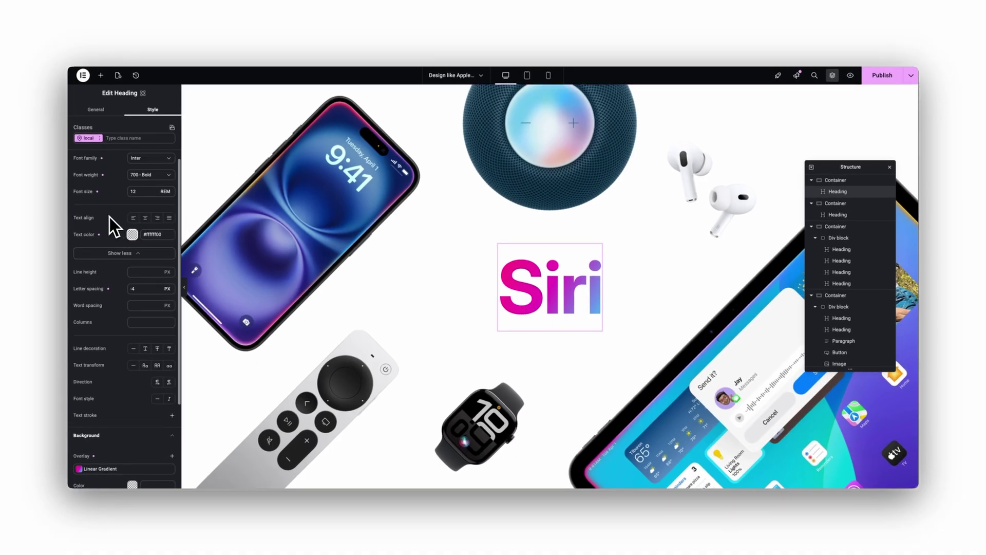
scroll(110, 205, "up", 2)
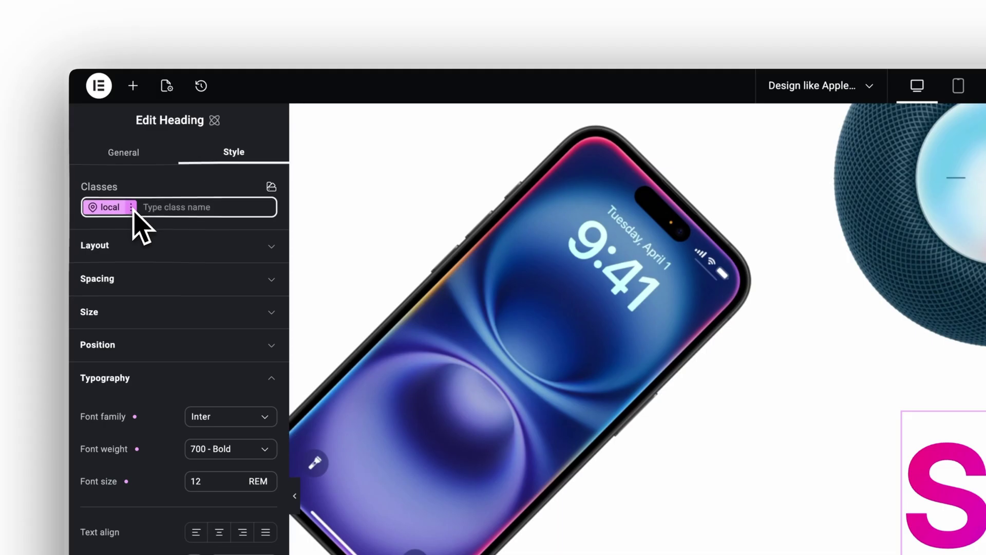
left_click(99, 139)
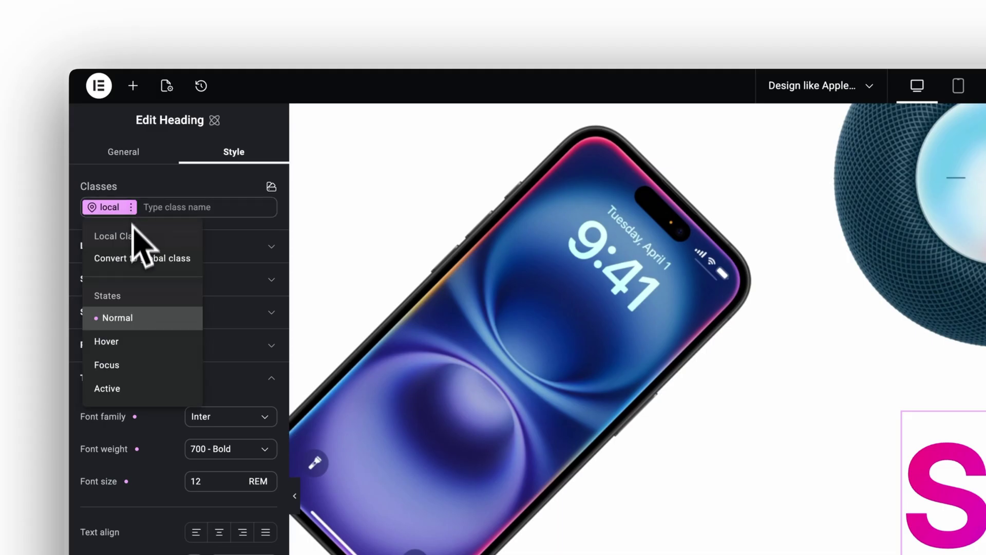
left_click(147, 258)
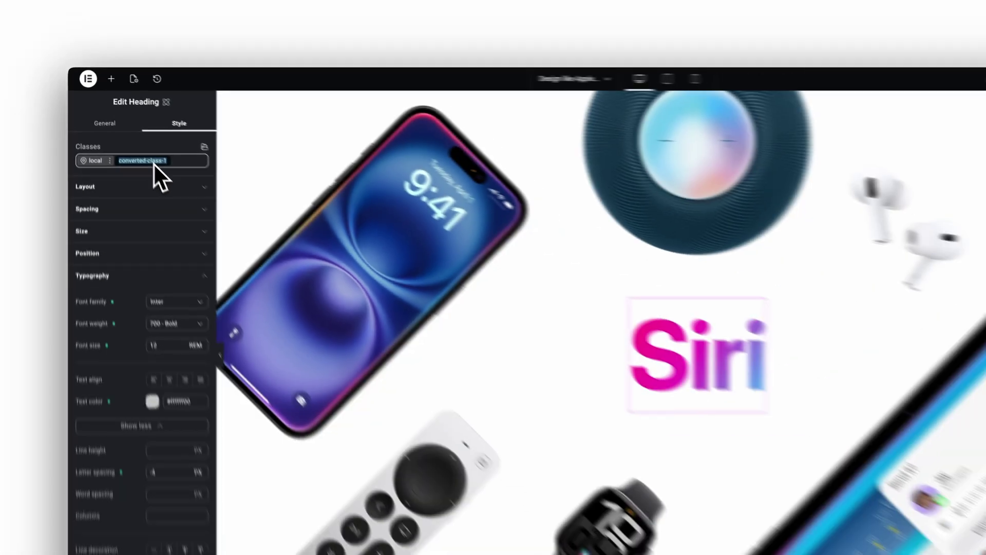
type("apple")
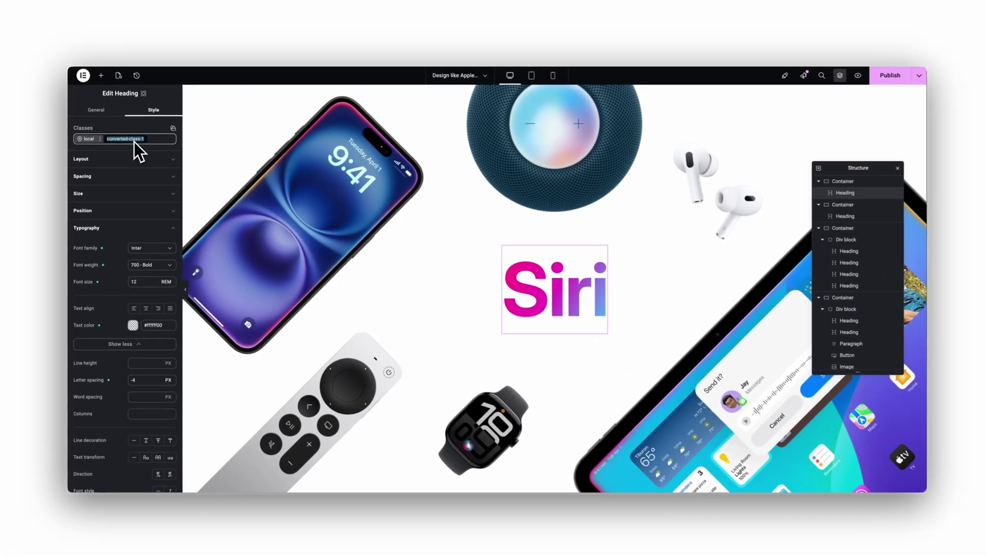
type("-heading-gradient")
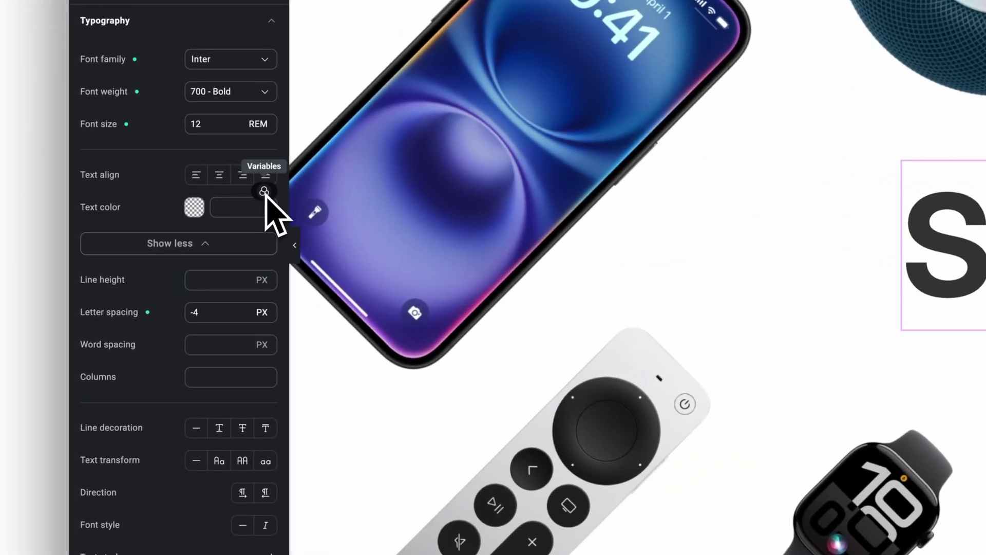
Set the class's text colour to the transparent-background variable.
left_click(168, 259)
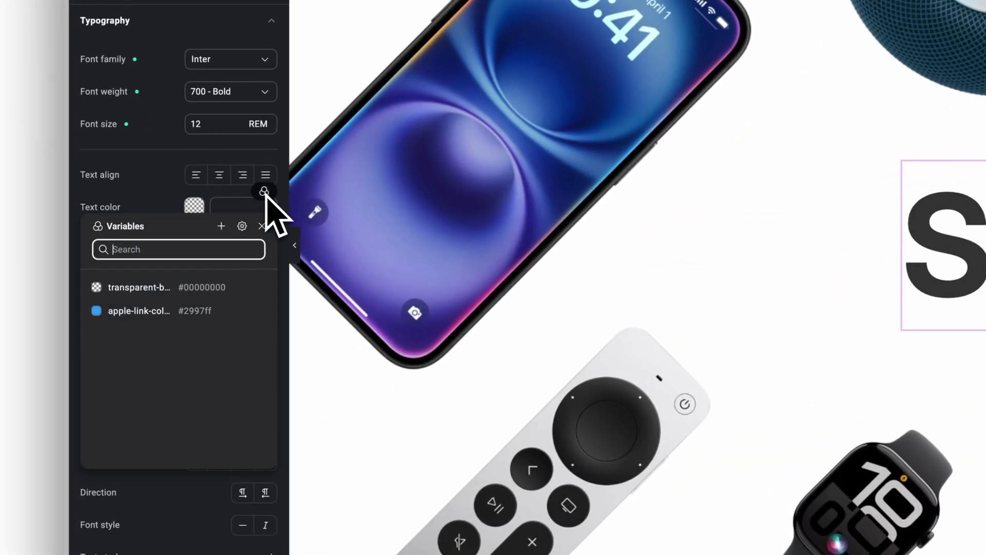
left_click(140, 288)
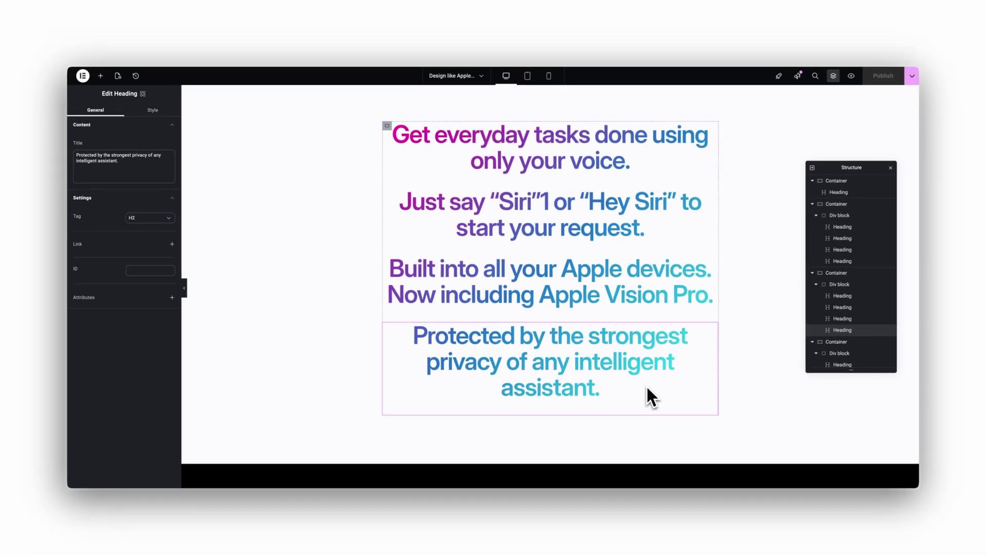
Select the 'Get everyday tasks done using' heading on the canvas.
scroll(641, 378, "up", 2)
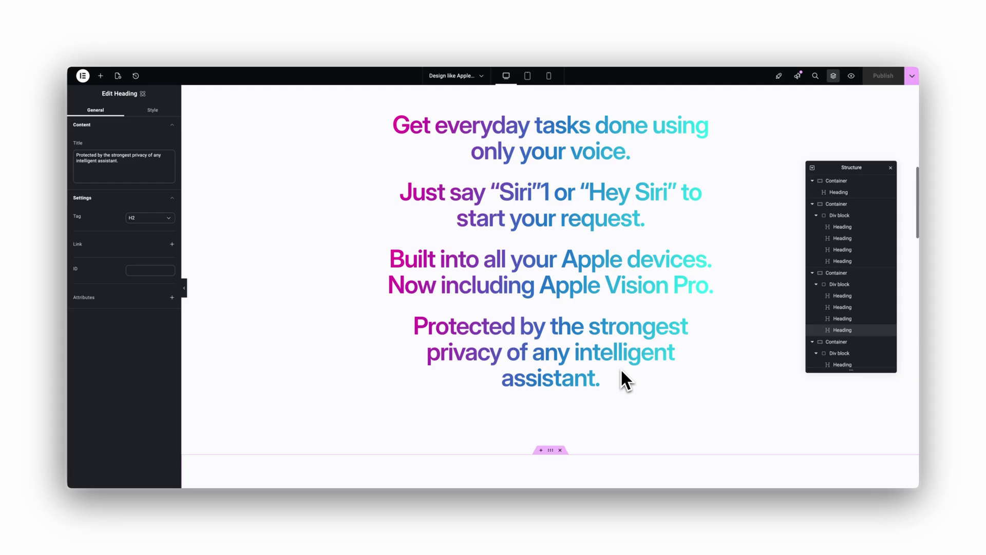
left_click(599, 216)
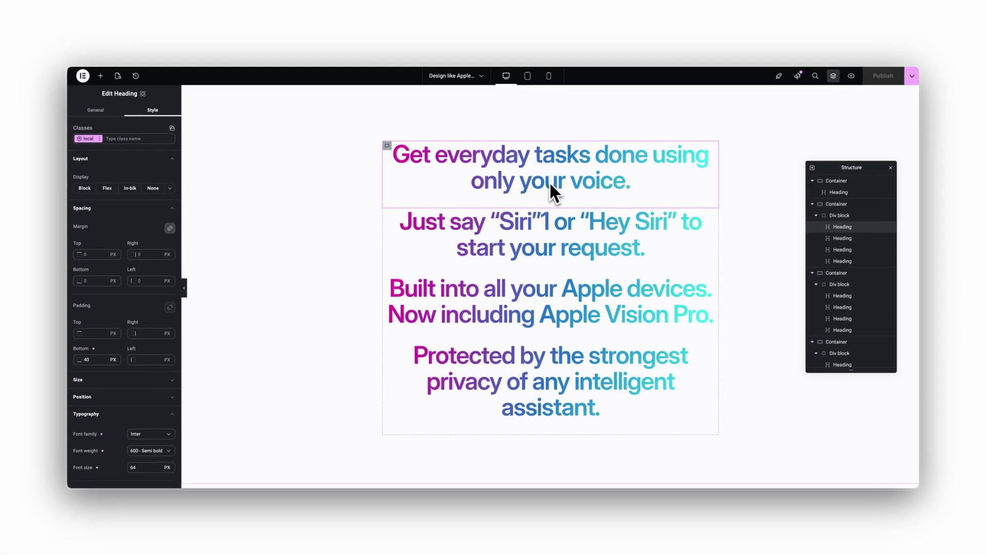
scroll(501, 165, "down", 1)
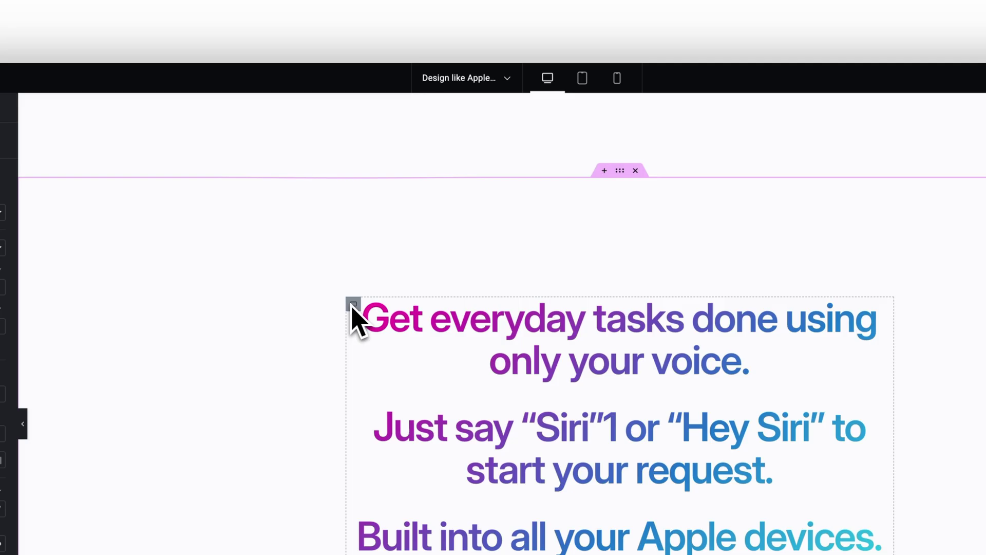
Select the div block wrapping the four gradient headings to bring up its style settings.
left_click(353, 305)
left_click(119, 83)
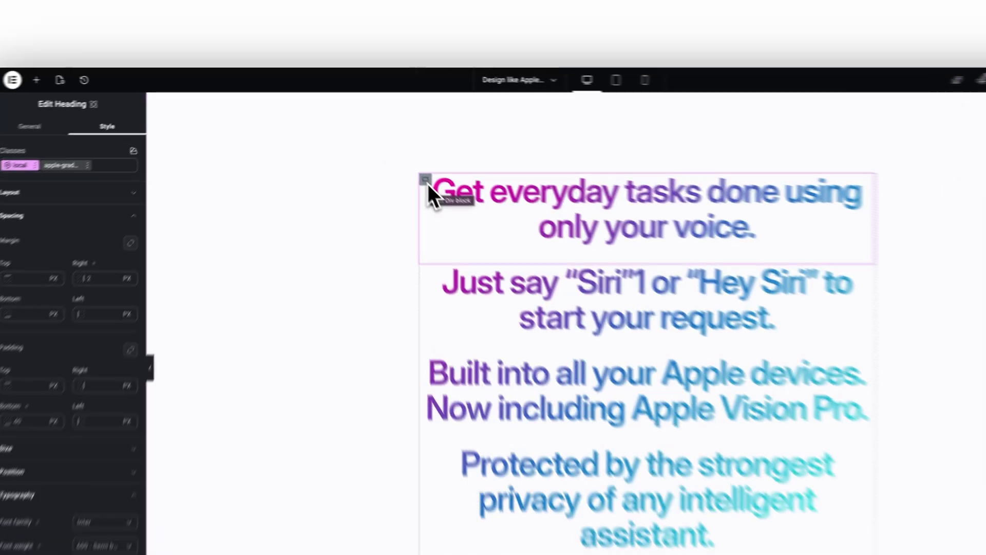
left_click(388, 151)
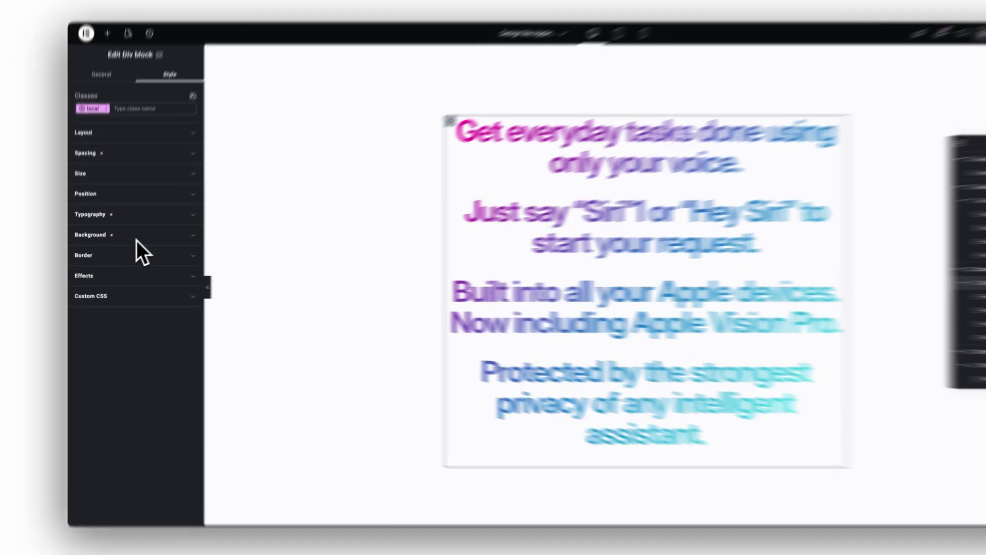
Check the div background's pink-to-teal linear gradient stops and 135° angle, and set clipping to Text.
left_click(128, 245)
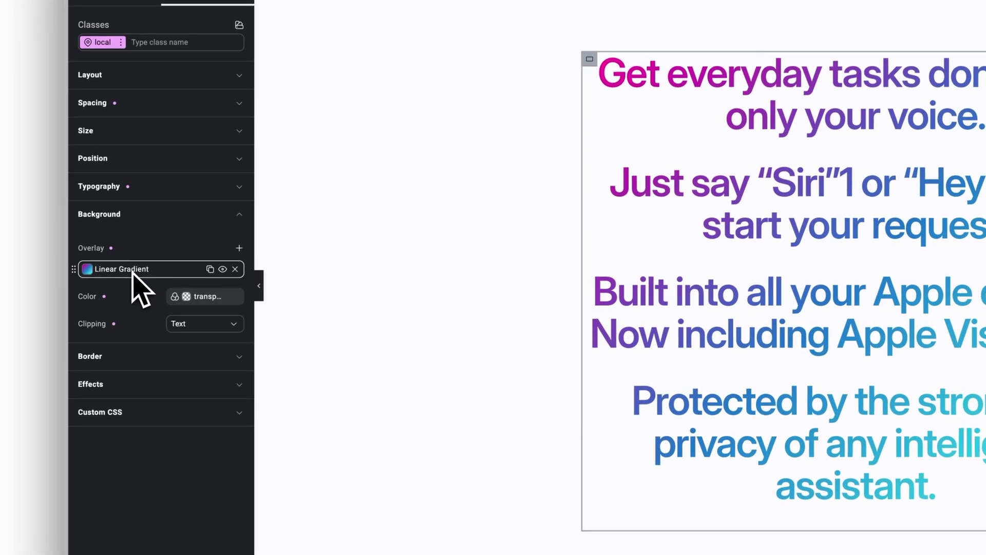
left_click(134, 278)
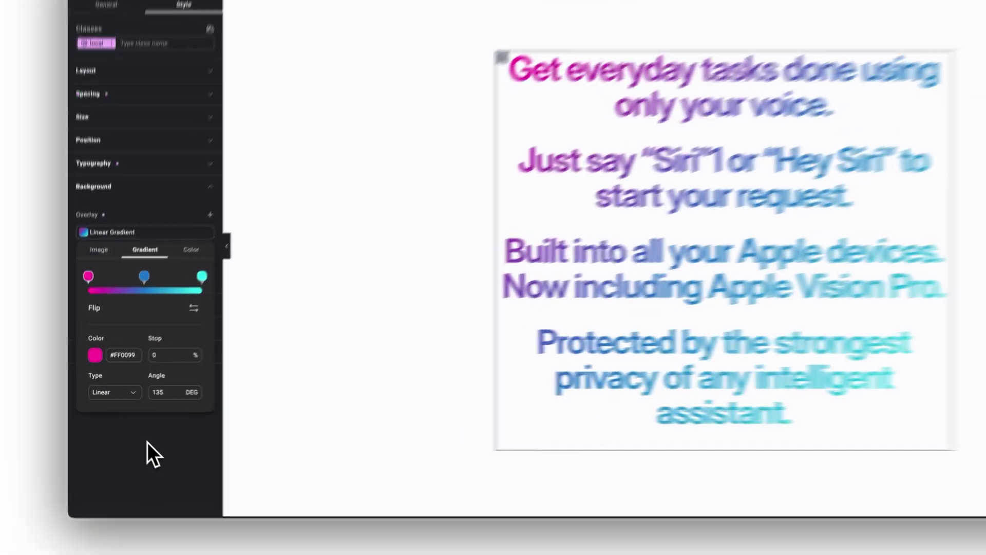
left_click(129, 439)
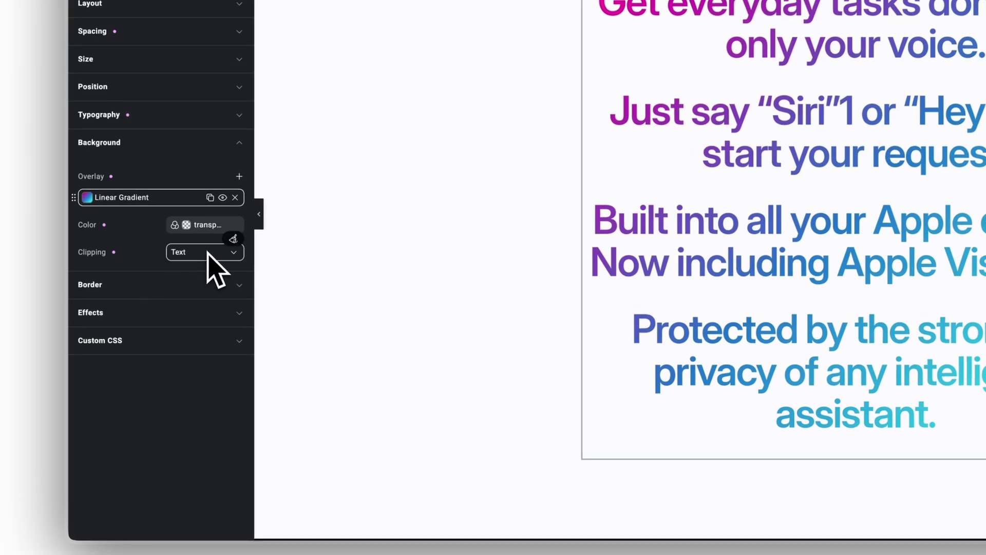
left_click(201, 254)
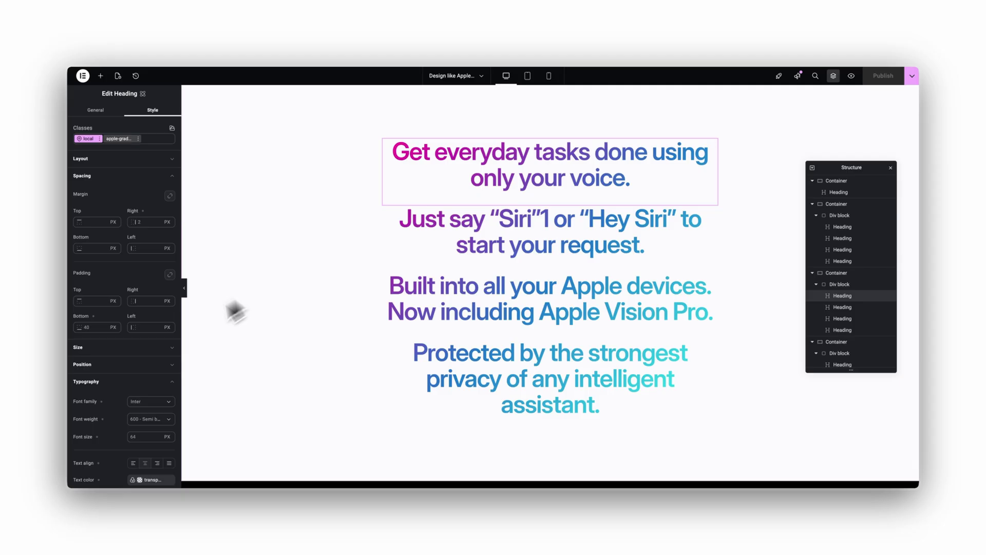
scroll(125, 374, "down", 2)
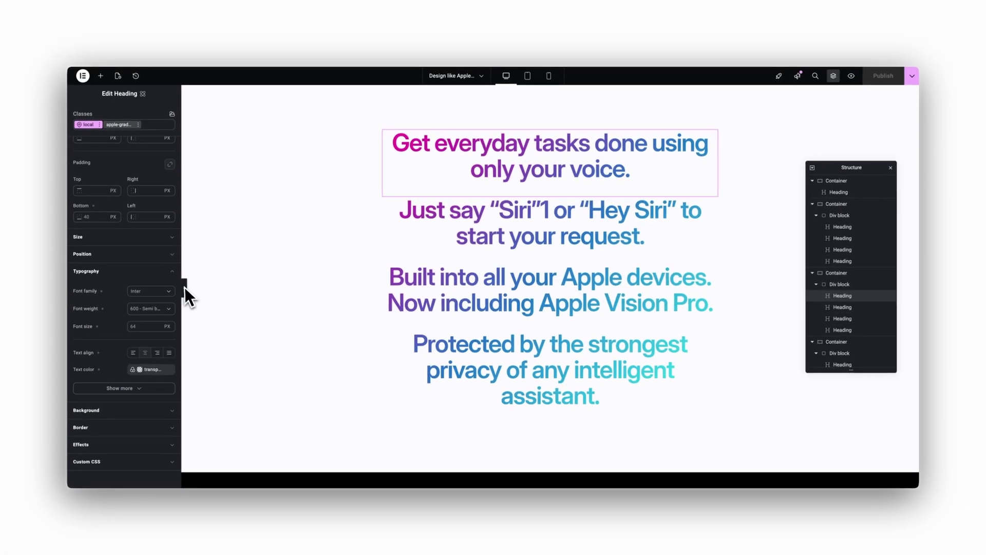
left_click(184, 287)
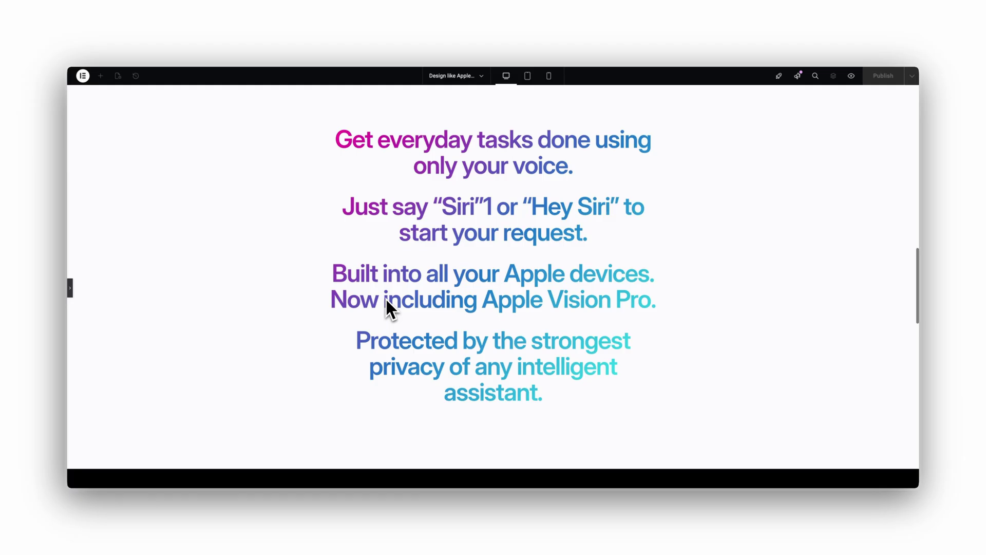
left_click(70, 289)
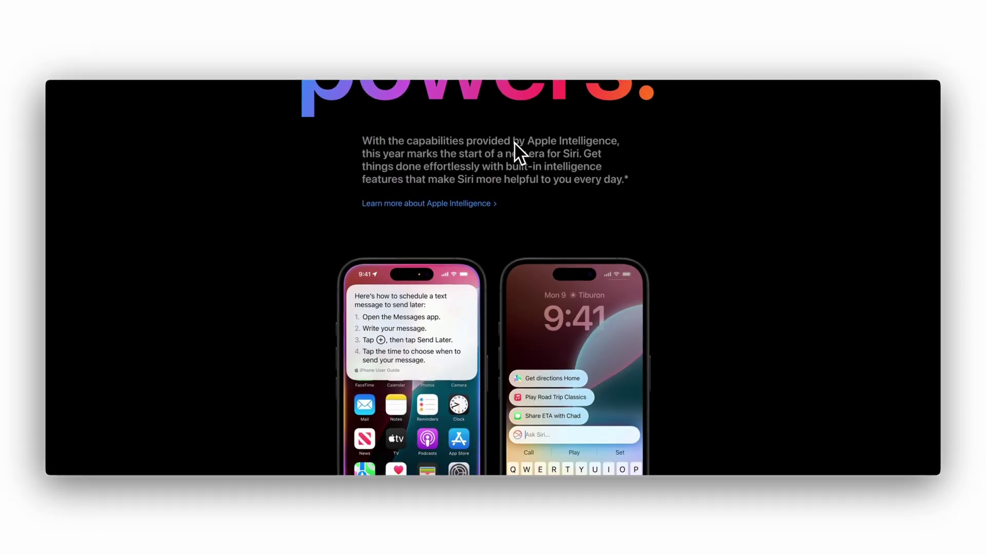
Scroll Apple's Siri page past the feature cards toward the CarPlay 'Give me directions home' example.
scroll(513, 142, "down", 10)
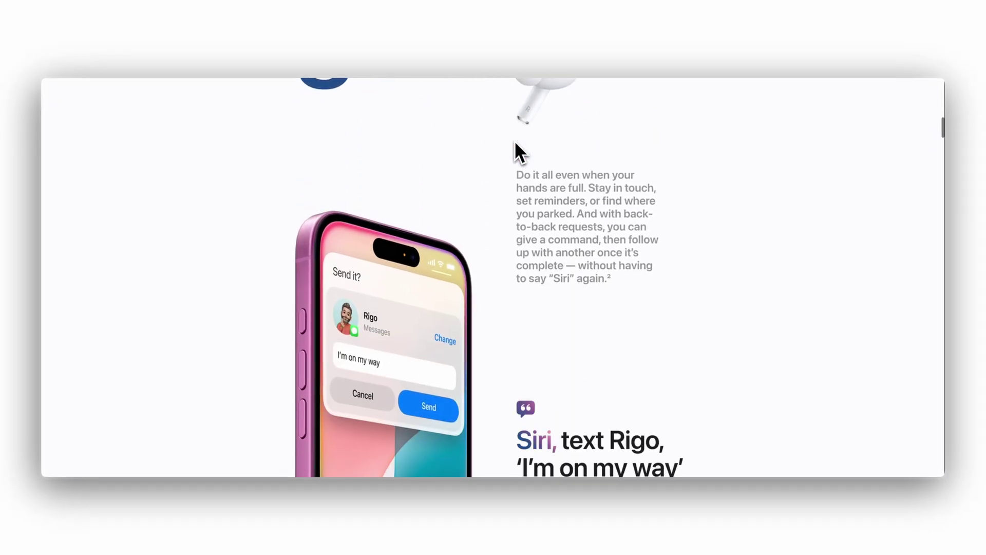
scroll(514, 141, "down", 10)
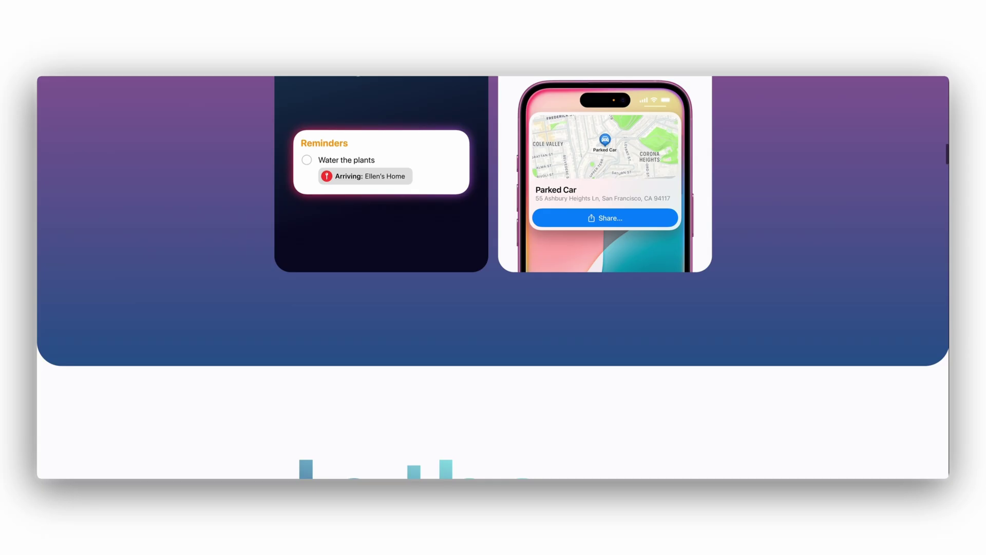
scroll(514, 140, "down", 10)
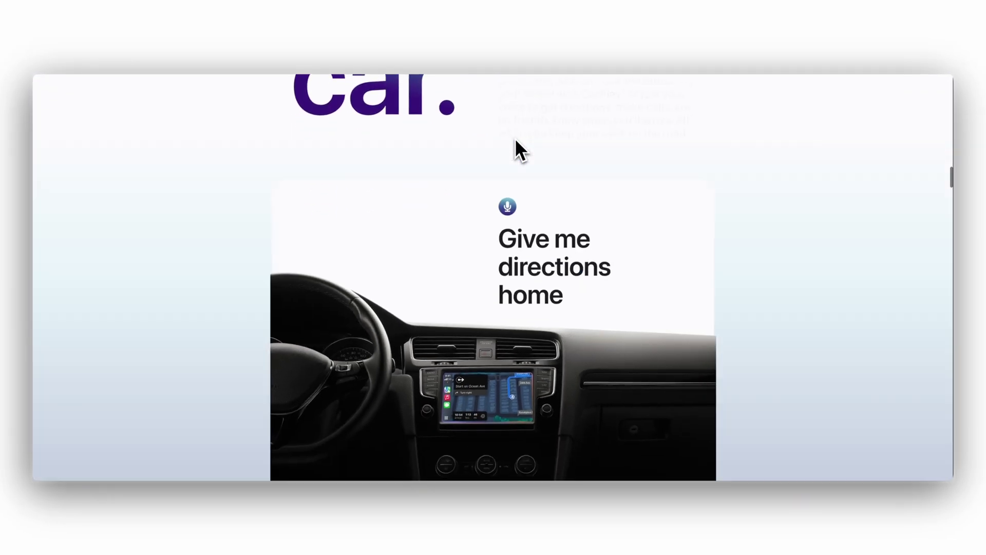